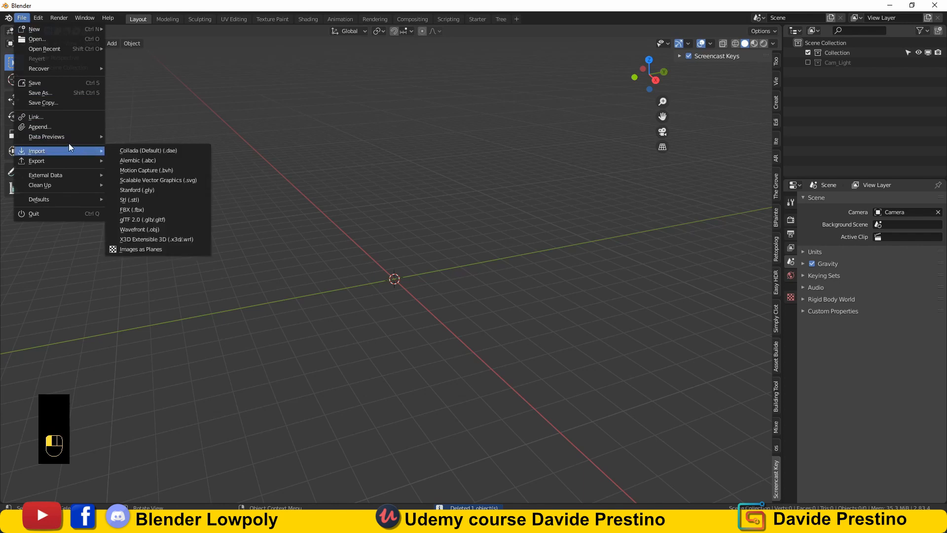
- Import Grass 1.png from the grass folder as an image plane and show it in Material Preview shading
left_click(141, 248)
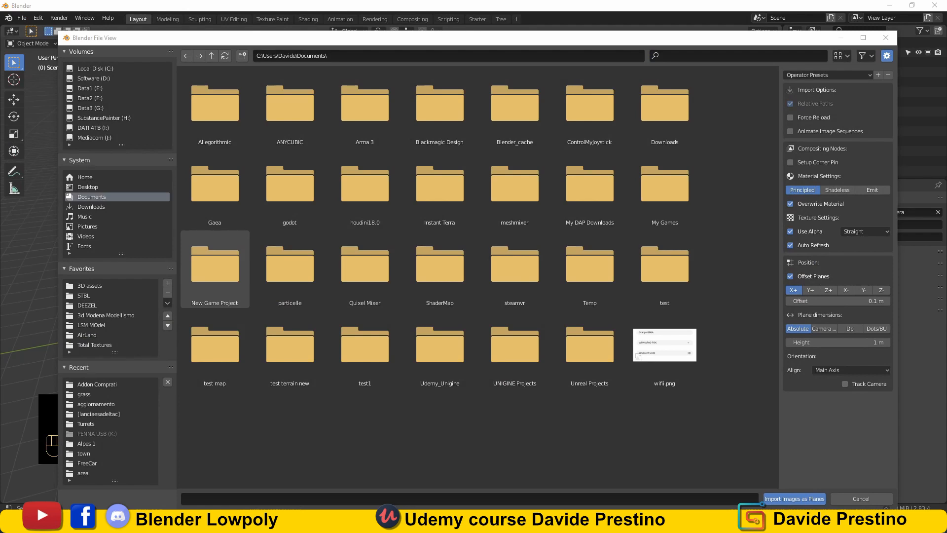
left_click(84, 393)
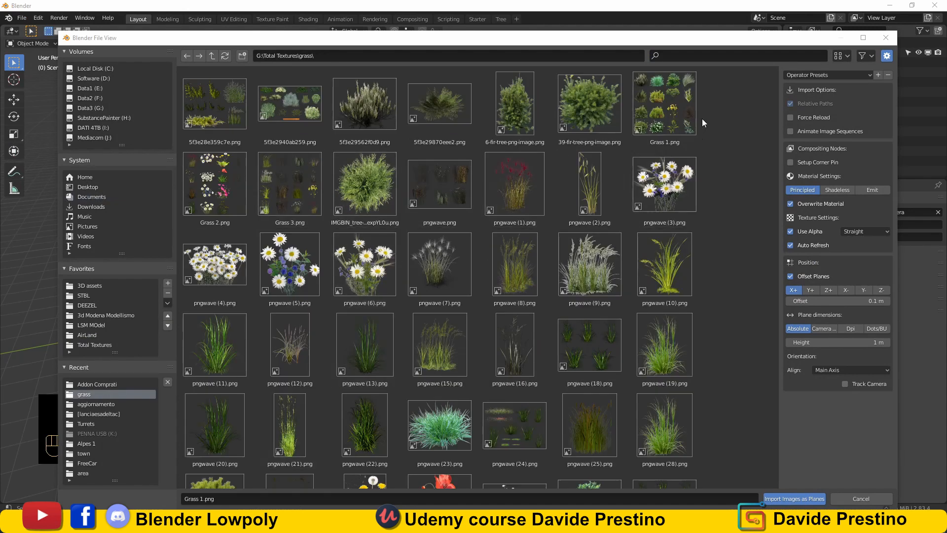
left_click(664, 106)
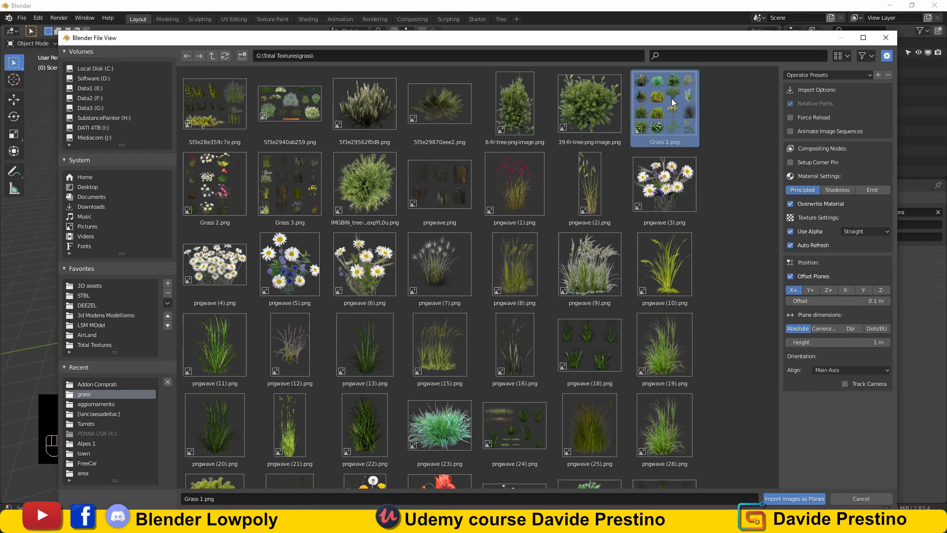
left_click(812, 499)
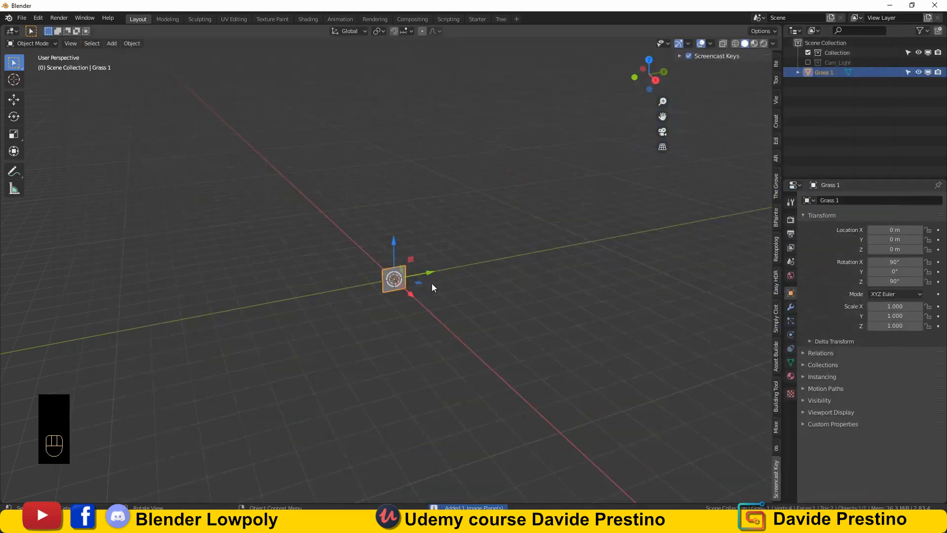
left_click(754, 43)
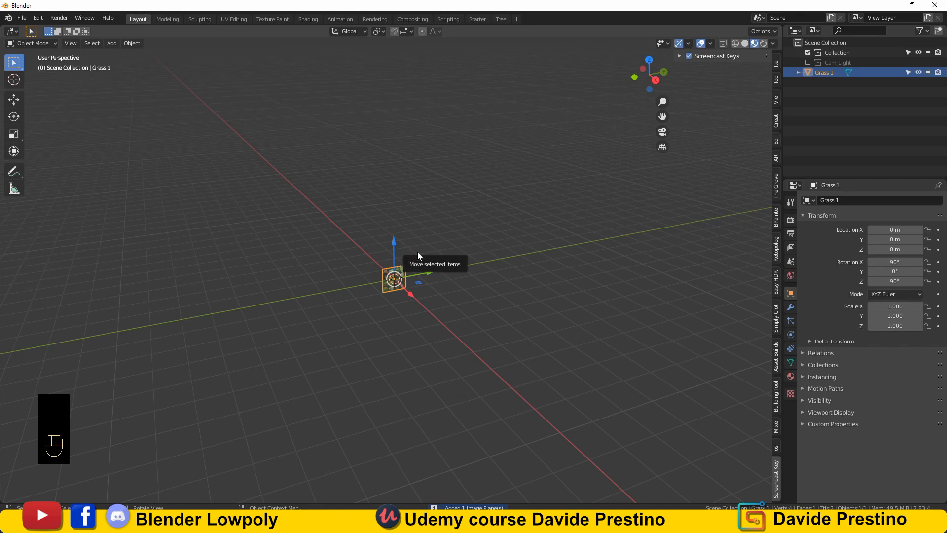
- Rotate the imported plane -90° about the Z axis so it faces the front view
key("KP_1")
type("r")
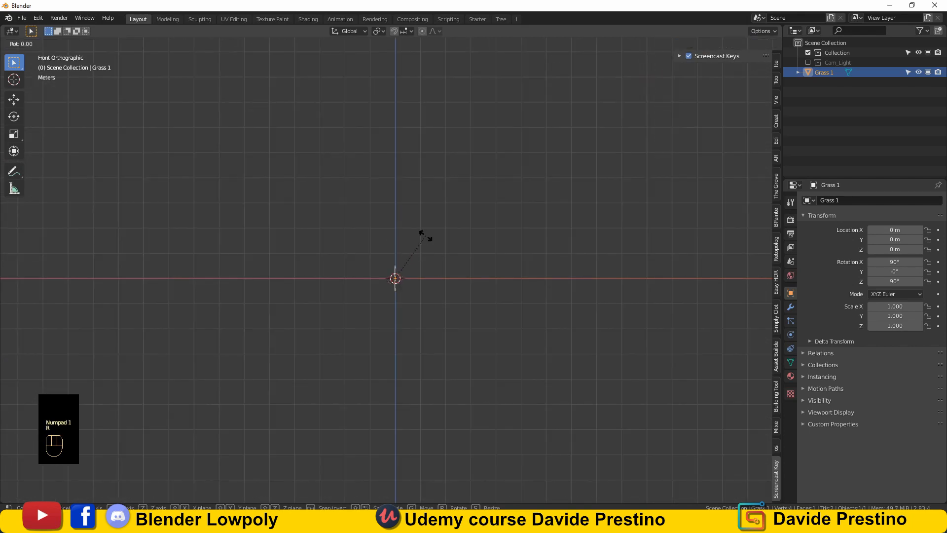
type("-90")
key("Return")
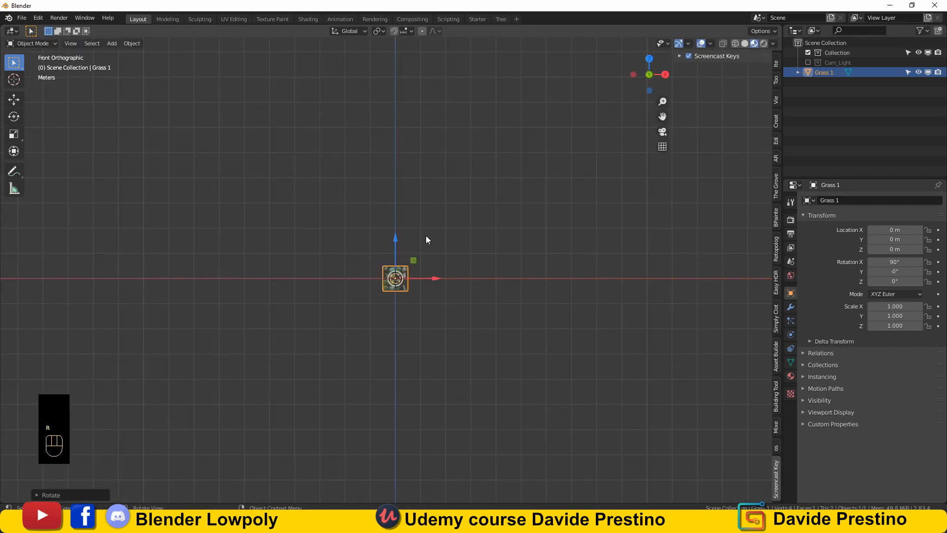
- Add one vertical and one horizontal loop cut through the centre of the Grass 1 plane in Edit Mode
scroll(425, 290, "up", 3)
scroll(424, 278, "up", 10)
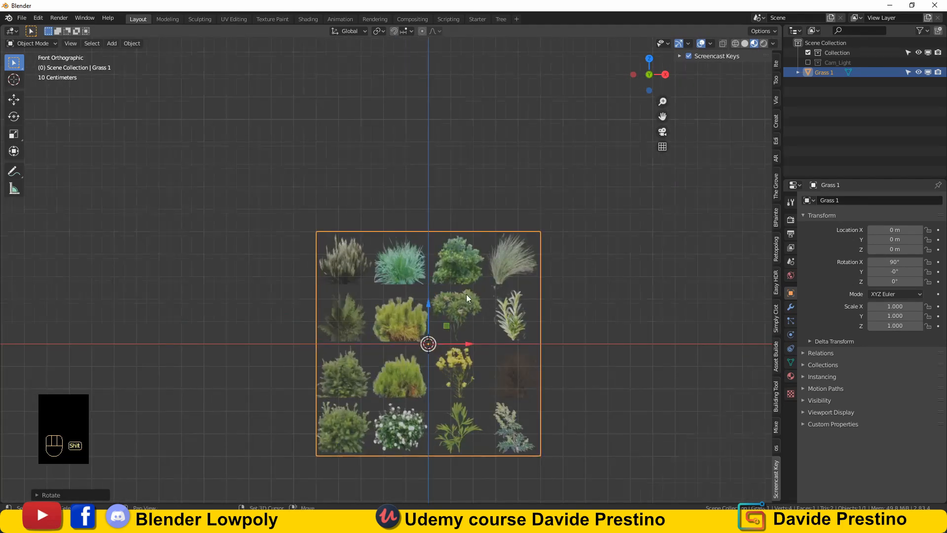
middle_click_drag(466, 294, 428, 256, "shift")
scroll(416, 248, "up", 2)
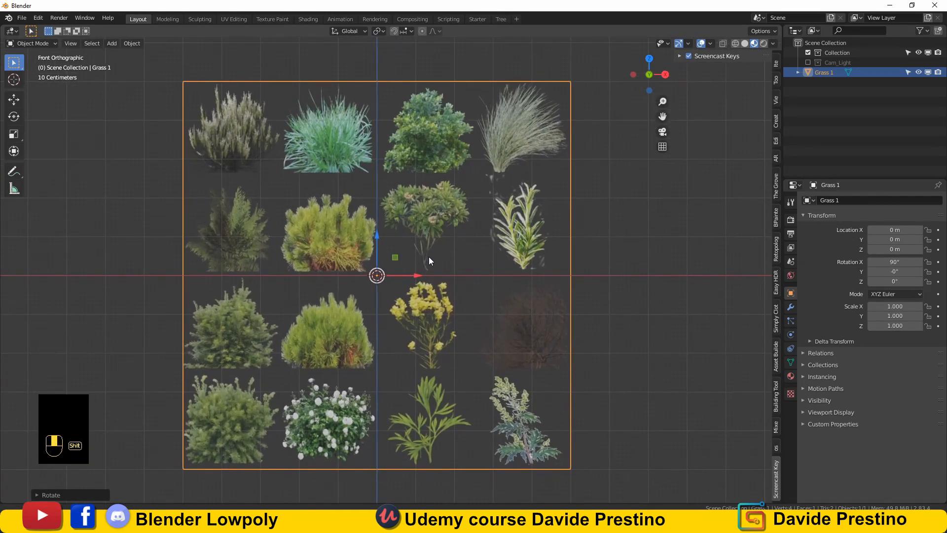
key("Tab")
key("ctrl+r")
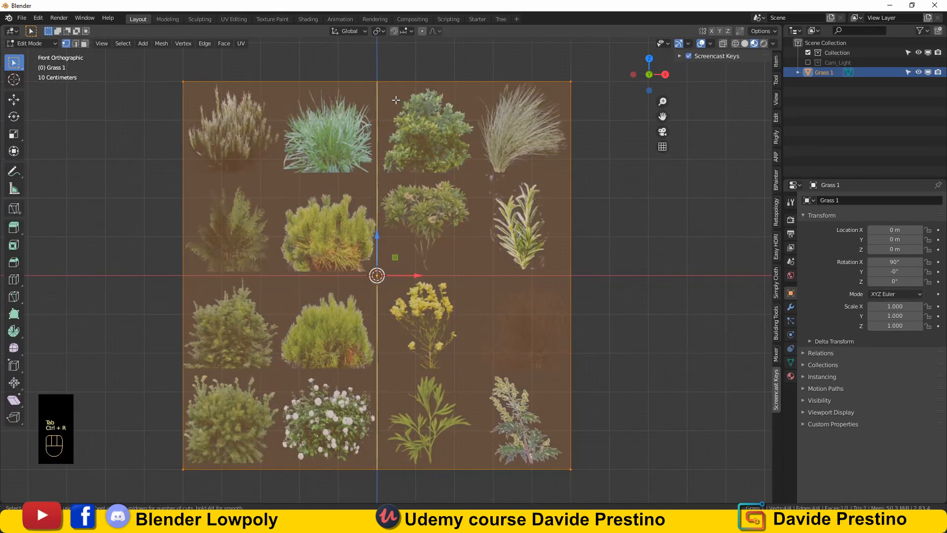
left_click(396, 101)
key("ctrl+r")
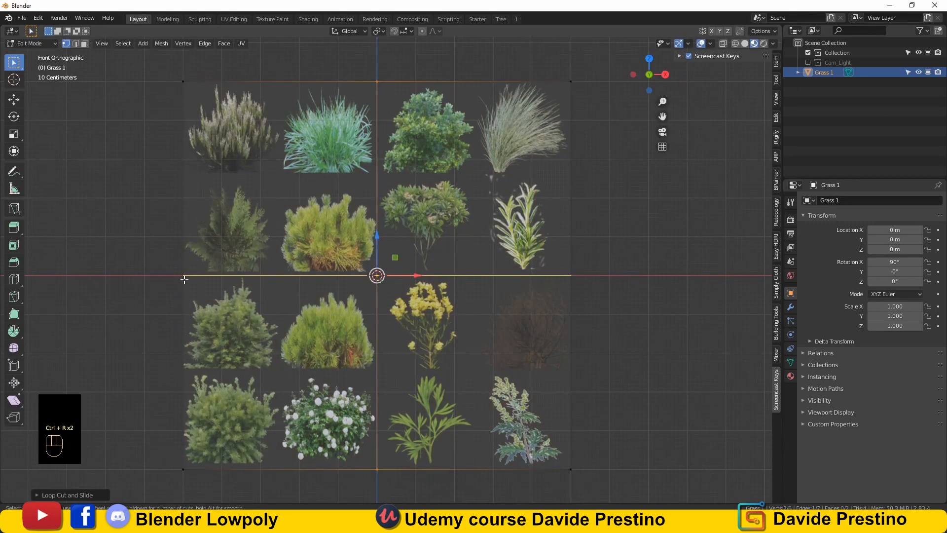
left_click(184, 277)
- Add a vertical loop cut through each half of the plane, in the gaps between the plant columns
key("ctrl+r")
left_click(279, 279)
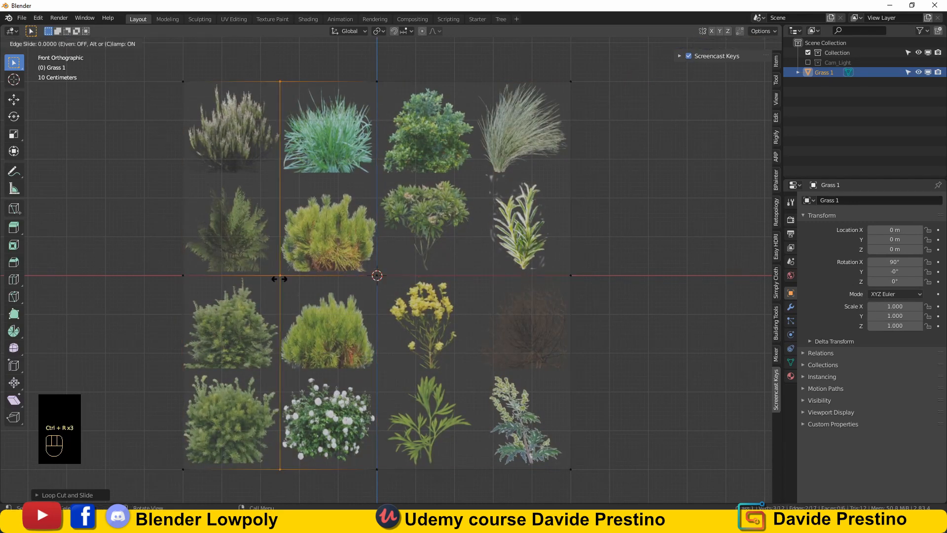
left_click(279, 279)
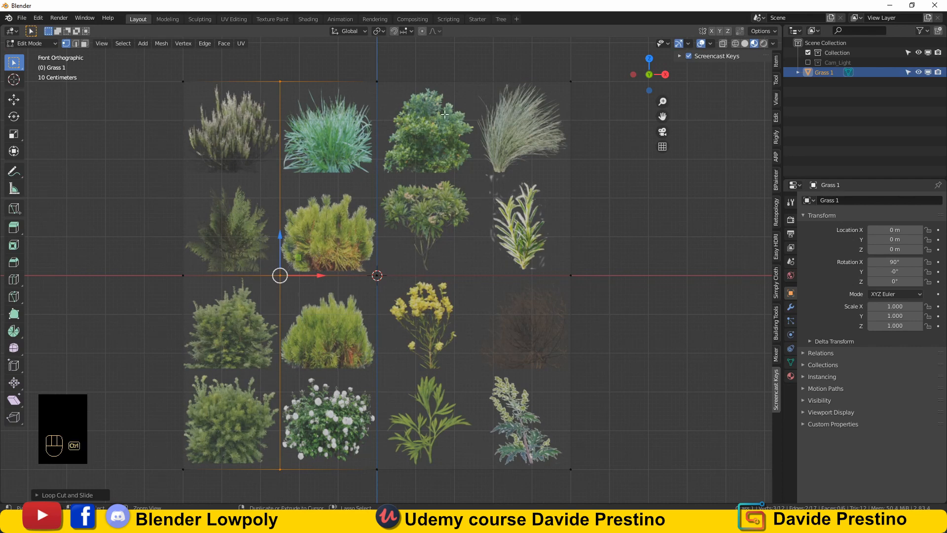
key("ctrl+r")
left_click(475, 77)
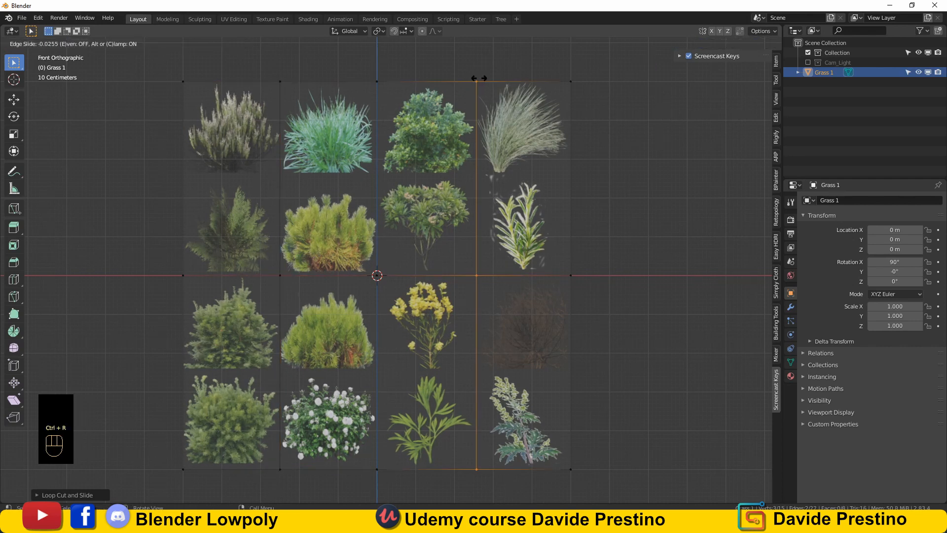
left_click(479, 78)
- Add horizontal loop cuts midway through the lower and upper halves, completing a 4 by 4 grid of faces
key("ctrl+r")
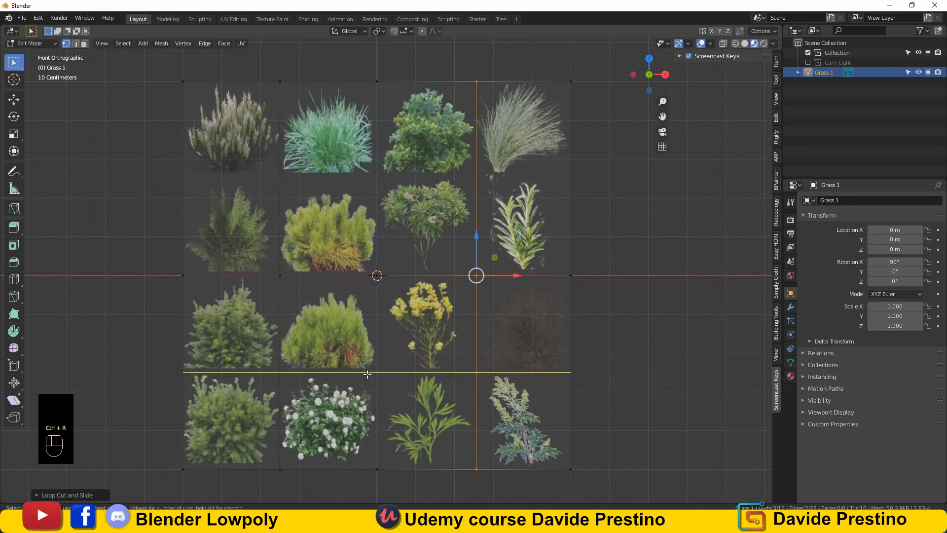
left_click(377, 372)
right_click(376, 372)
key("ctrl+r")
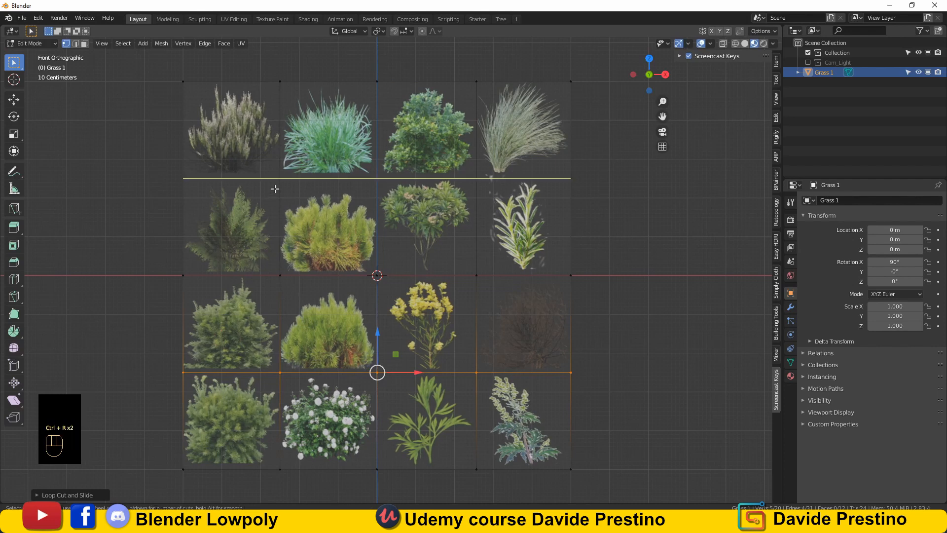
left_click(275, 191)
right_click(275, 188)
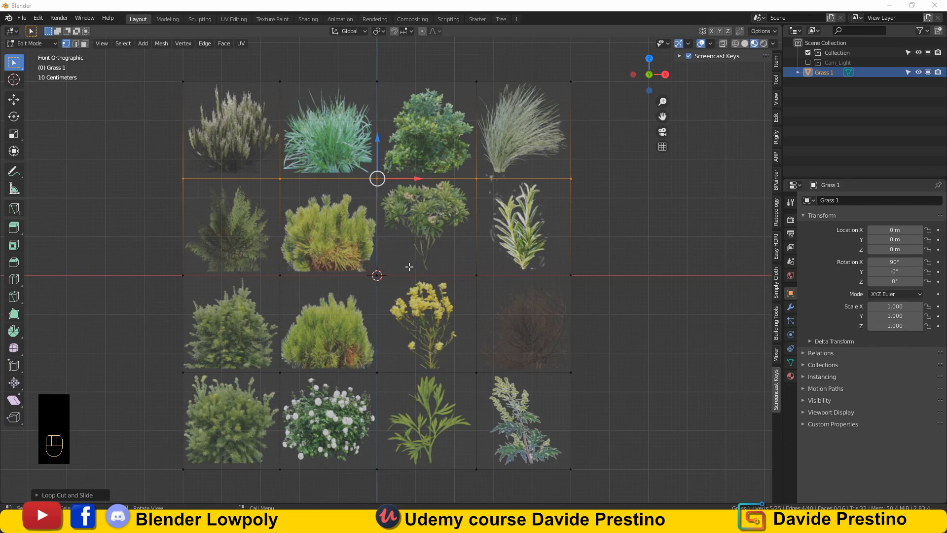
- Separate each of the four top-row faces into its own object by selection, working in face select mode
middle_click_drag(409, 267, 412, 232)
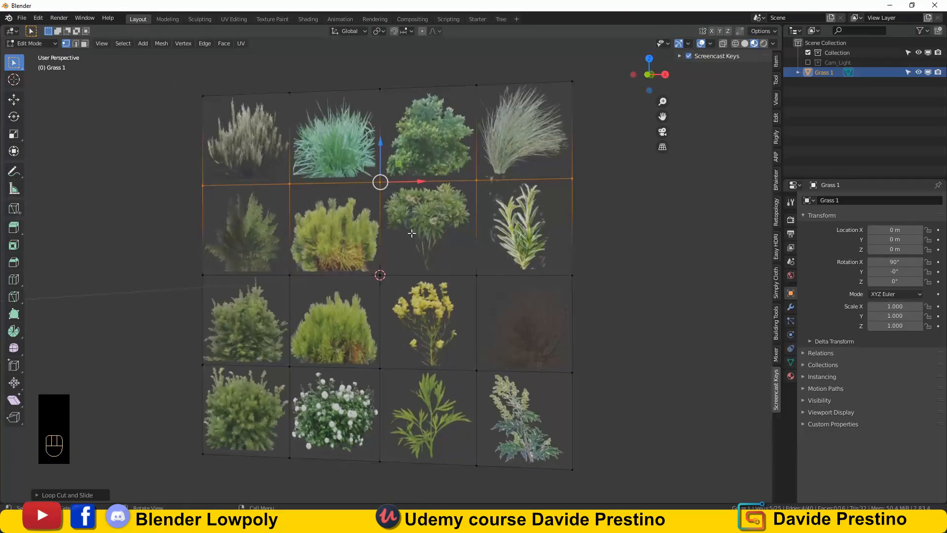
key("KP_1")
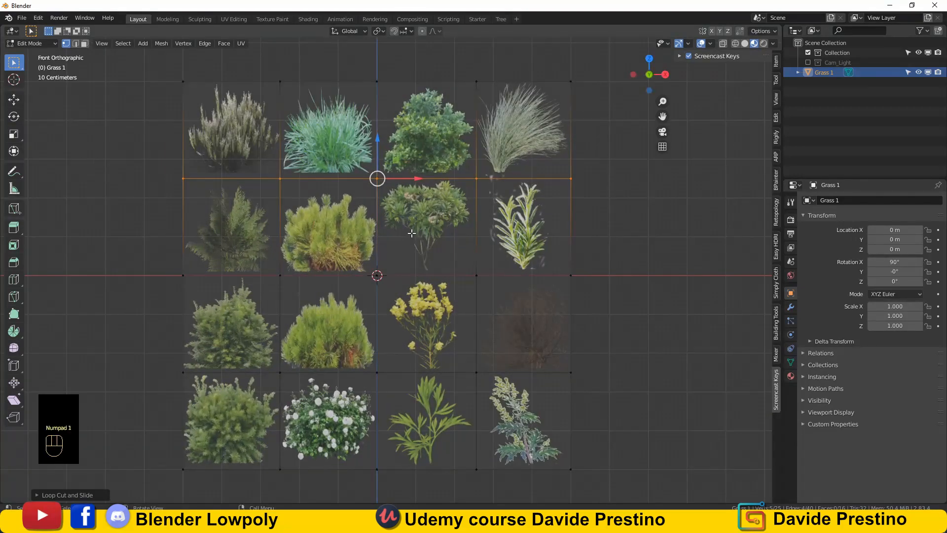
key("3")
left_click(250, 132)
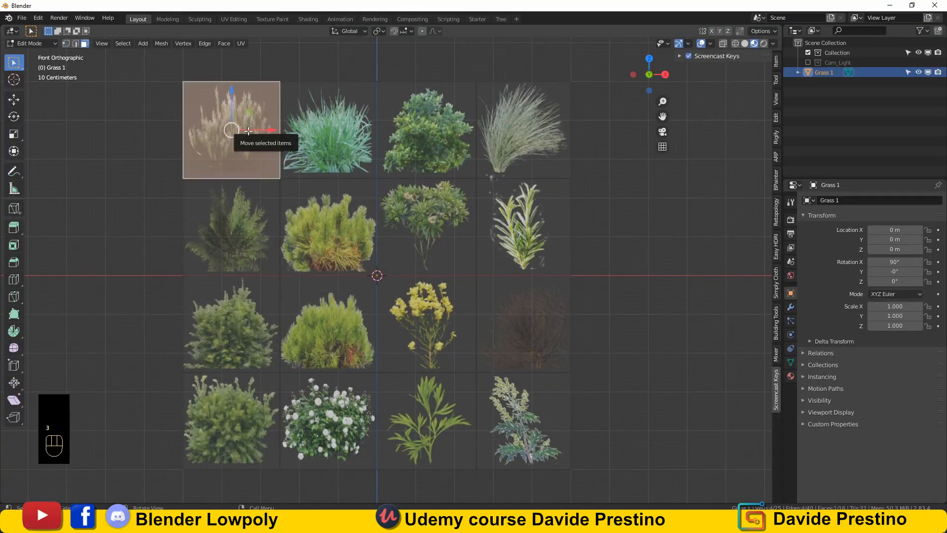
key("p")
left_click(248, 131)
left_click(338, 132)
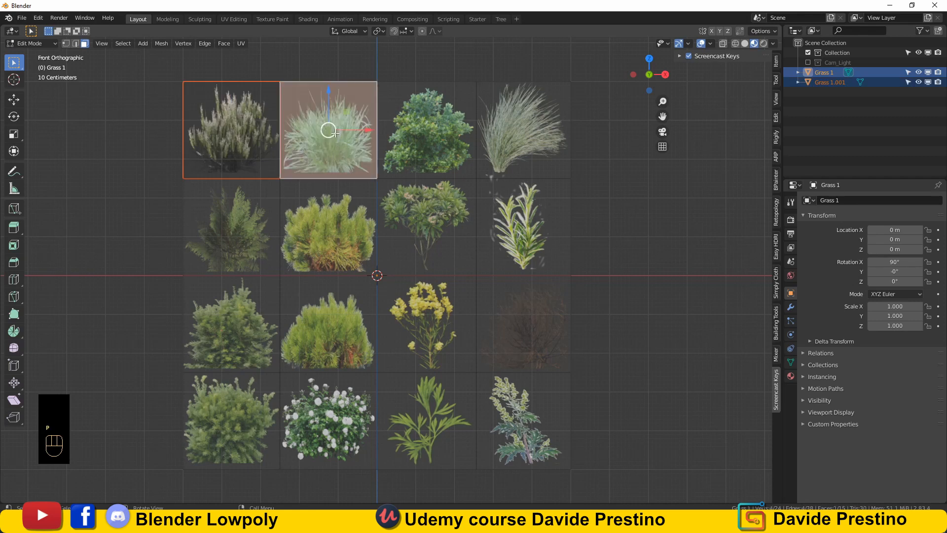
key("p")
left_click(338, 132)
left_click(419, 132)
key("p")
left_click(420, 132)
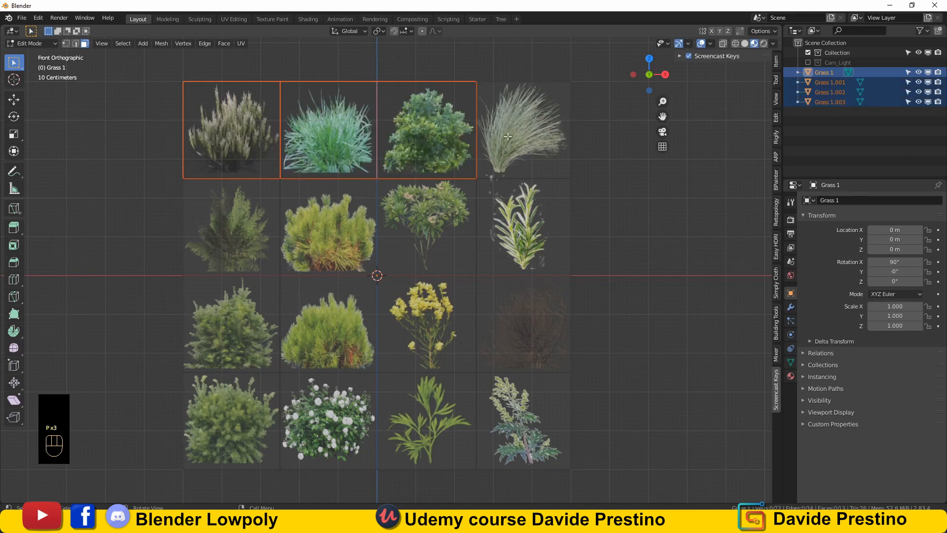
left_click(513, 136)
key("p")
left_click(514, 136)
- Separate each of the four faces in the second row from the top into its own object
left_click(534, 208)
key("p")
left_click(534, 209)
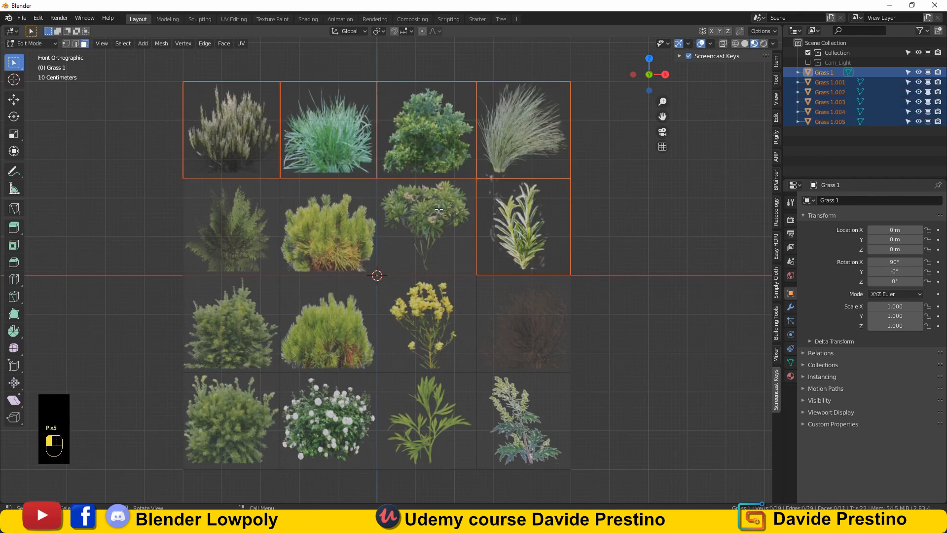
left_click(437, 209)
key("p")
left_click(438, 209)
left_click(327, 226)
key("p")
left_click(327, 226)
left_click(254, 220)
key("p")
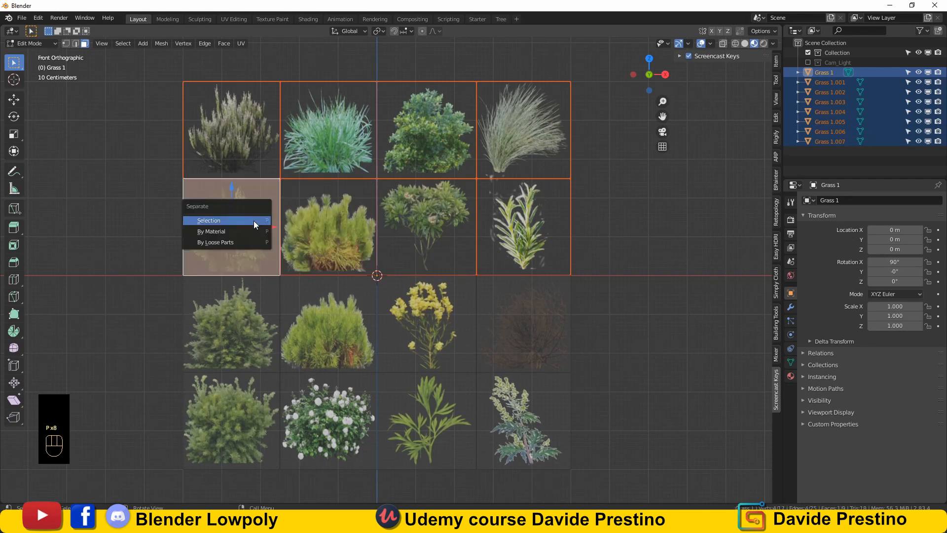
left_click(254, 221)
- Separate each of the four faces in the third row from the top into its own object
left_click(226, 337)
key("p")
left_click(227, 337)
left_click(314, 346)
key("p")
left_click(314, 345)
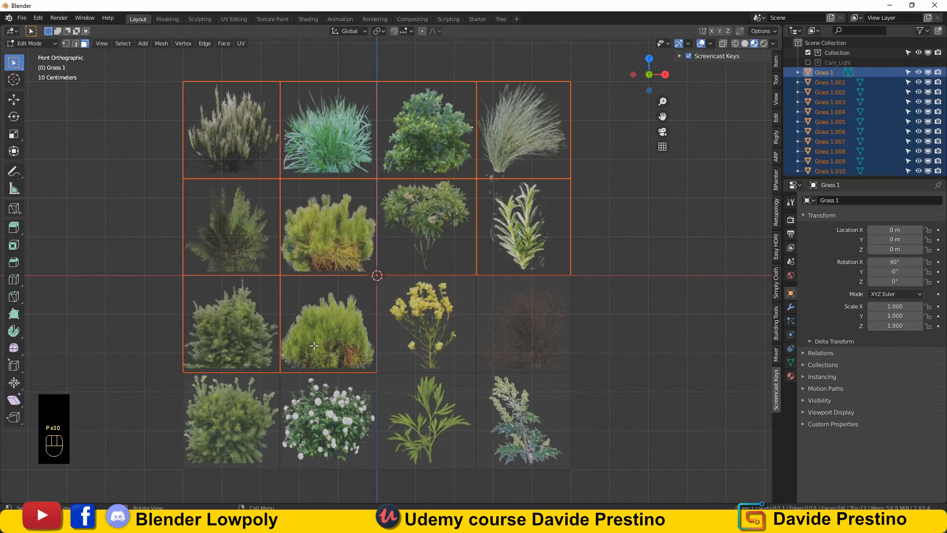
left_click(417, 345)
key("p")
left_click(417, 345)
left_click(523, 336)
key("p")
left_click(523, 335)
- Separate three bottom-row faces into their own objects, leaving the leftmost as the original, and return to Object Mode
left_click(508, 417)
key("p")
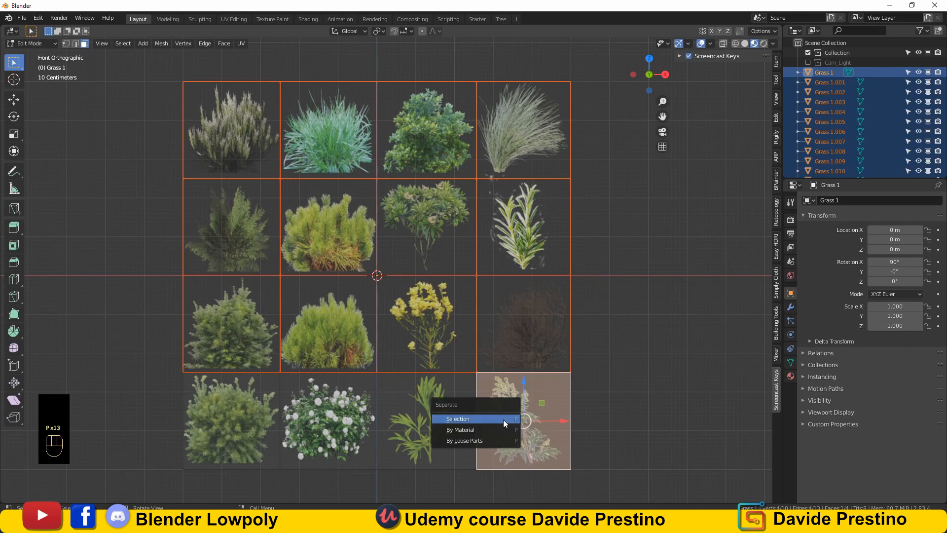
left_click(445, 417)
left_click(445, 417)
key("p")
left_click(445, 417)
left_click(328, 416)
key("p")
left_click(327, 416)
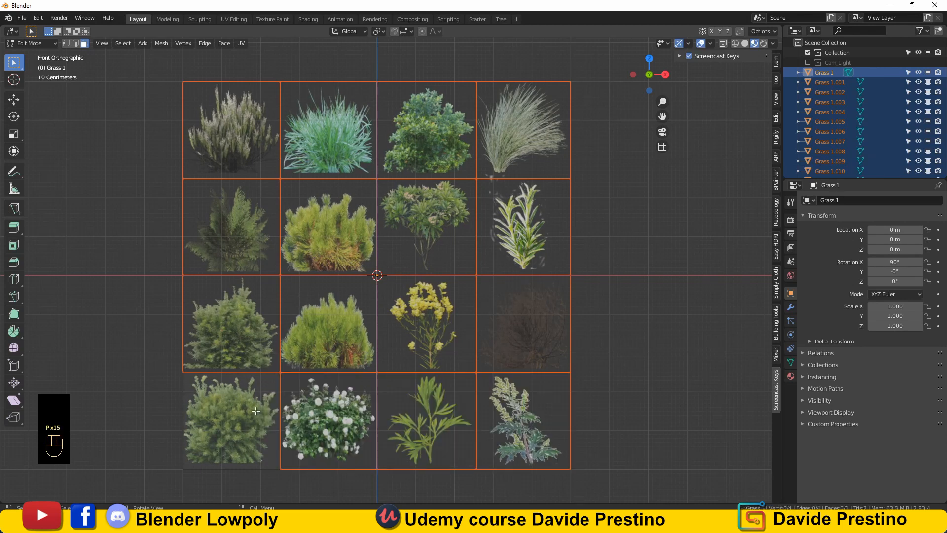
left_click(234, 408)
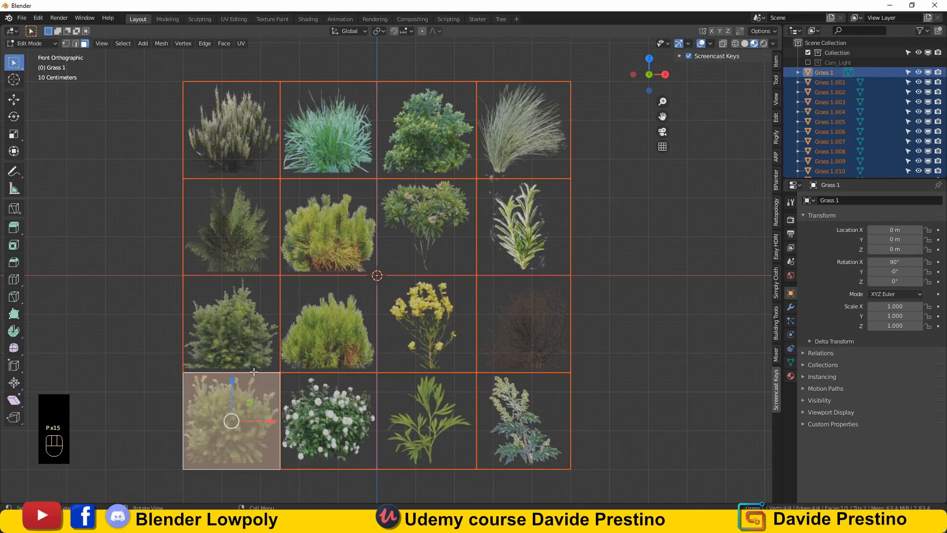
key("Tab")
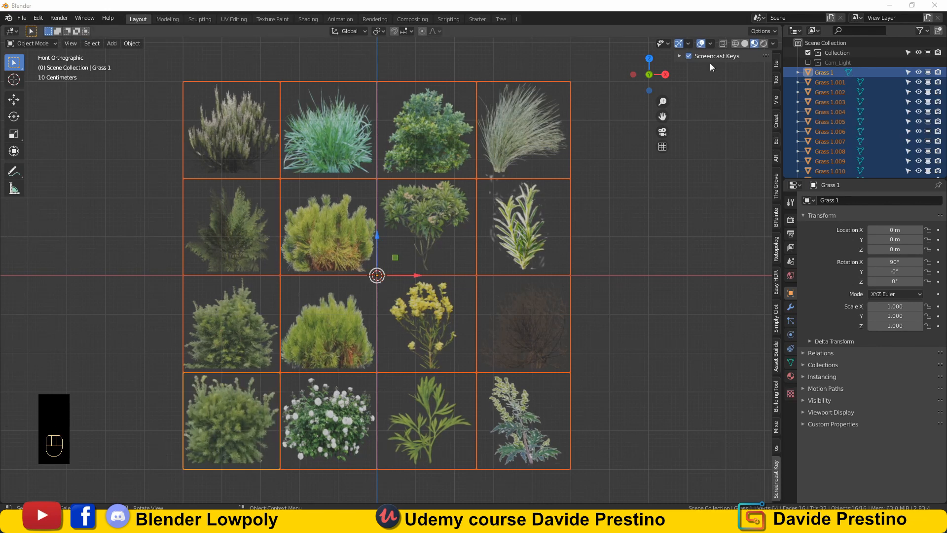
- Make transforms affect only origins and shift the shared origin of all plant planes about 0.0585 m along X
left_click(772, 30)
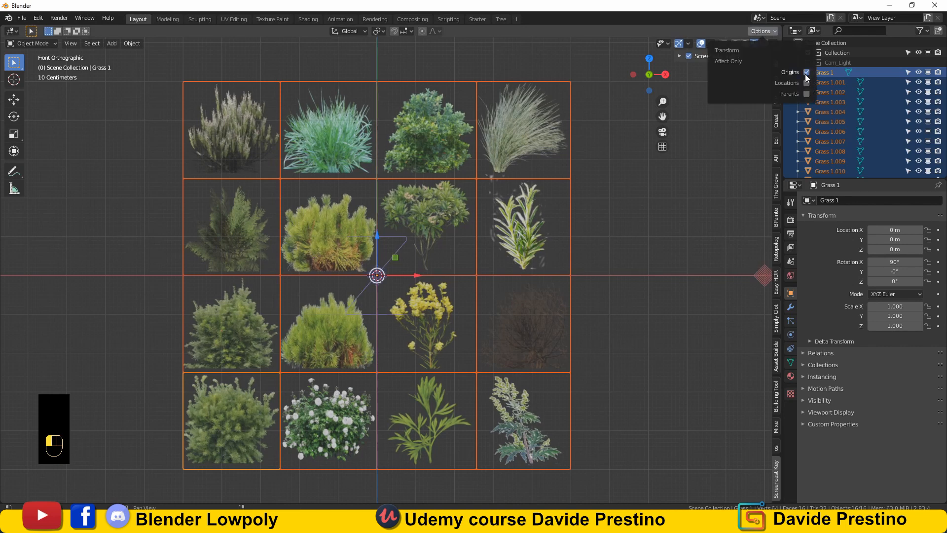
left_click_drag(395, 258, 419, 254)
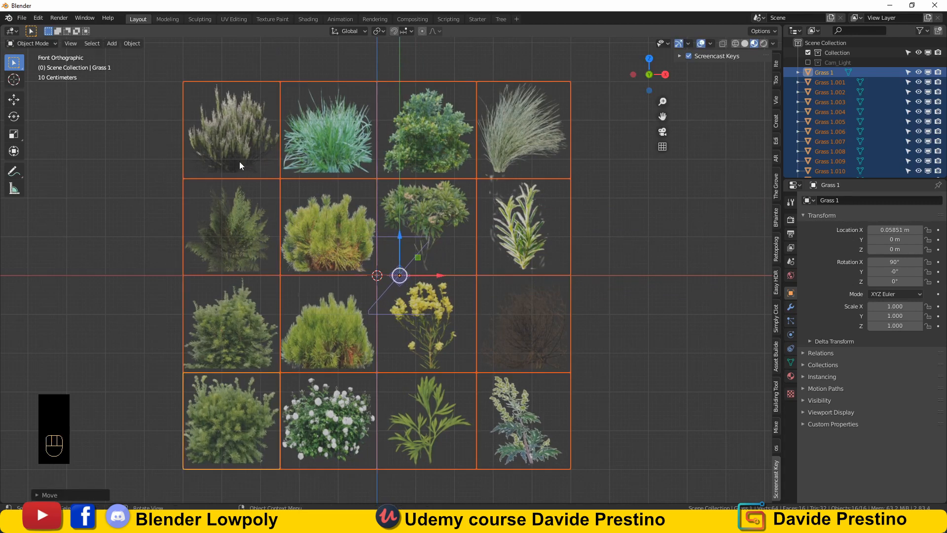
- Move the origin of each of the four top-row plant planes to the bottom centre of its plant
left_click(228, 144)
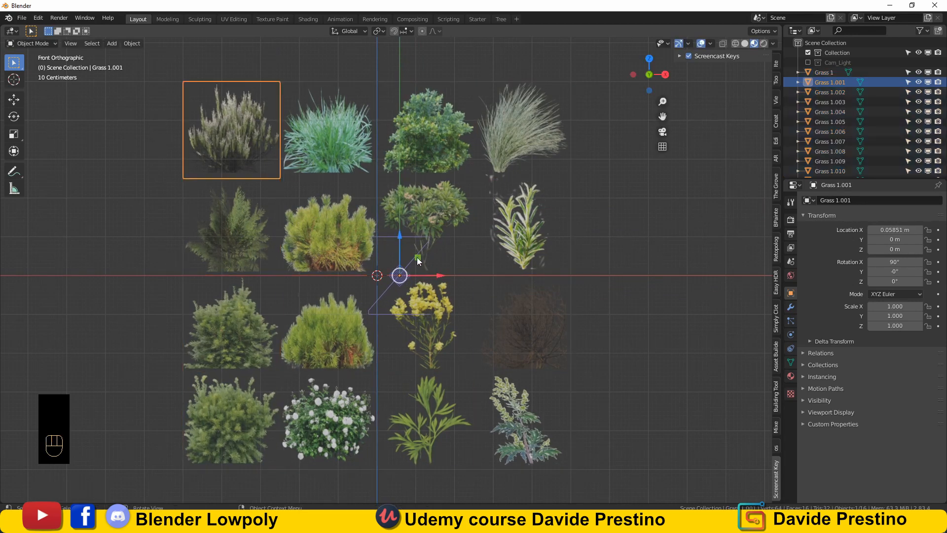
left_click_drag(419, 261, 248, 157)
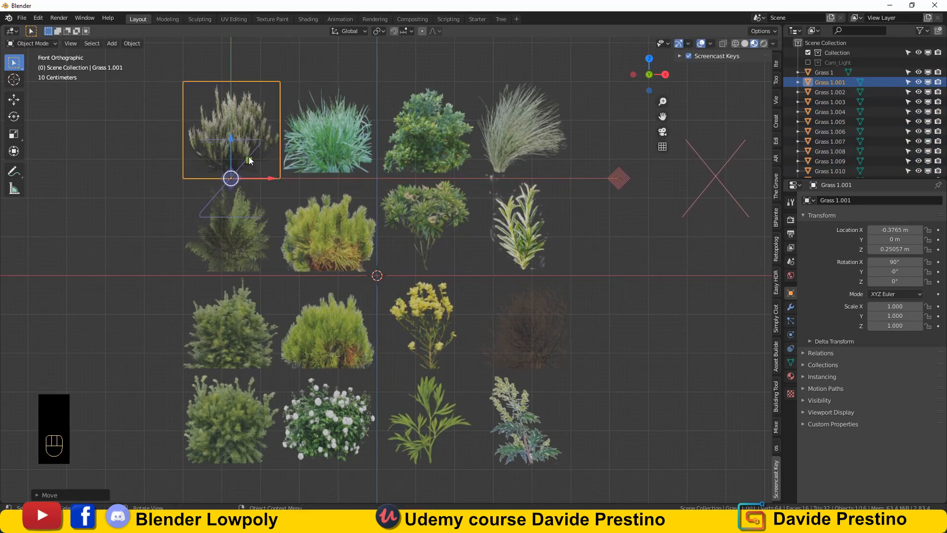
left_click(350, 156)
left_click_drag(427, 257, 342, 159)
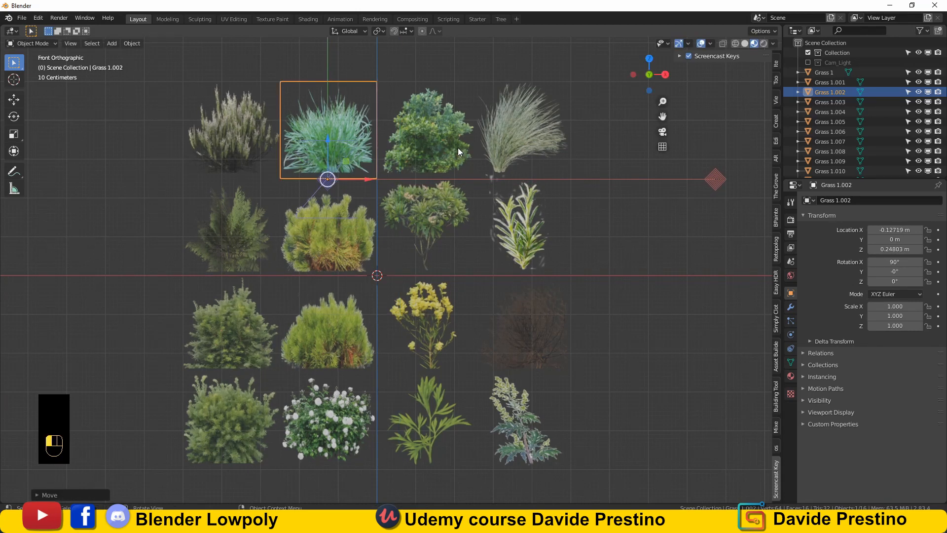
left_click(458, 147)
left_click_drag(418, 257, 444, 155)
left_click(515, 136)
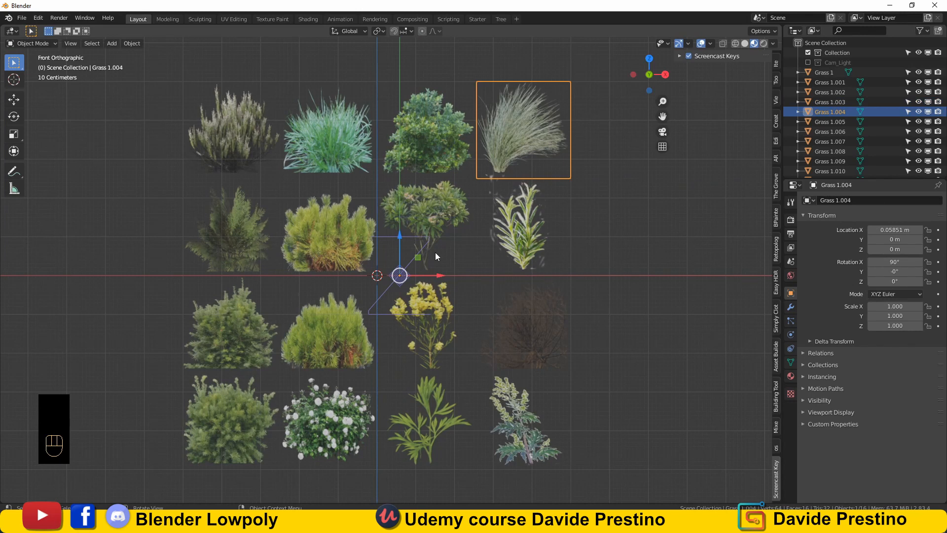
left_click_drag(418, 259, 534, 155)
- Move the origin of each plant plane in the second row from the top to its plant's base
left_click(321, 247)
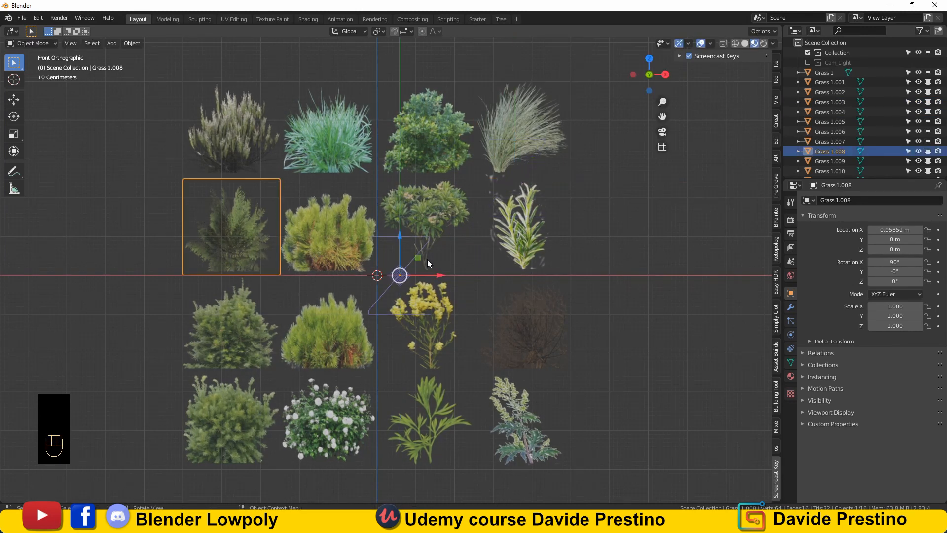
left_click_drag(417, 257, 248, 259)
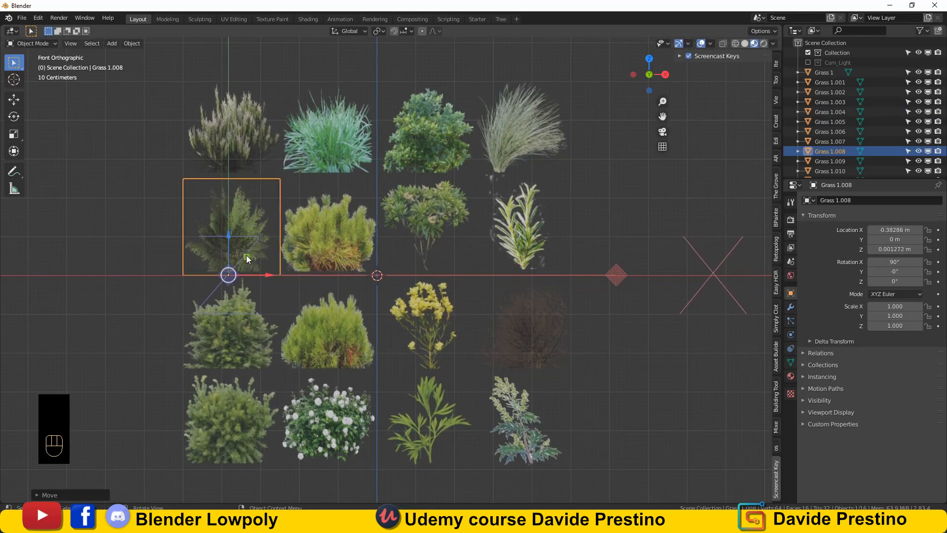
left_click(377, 231)
left_click_drag(419, 257, 342, 258)
left_click(427, 226)
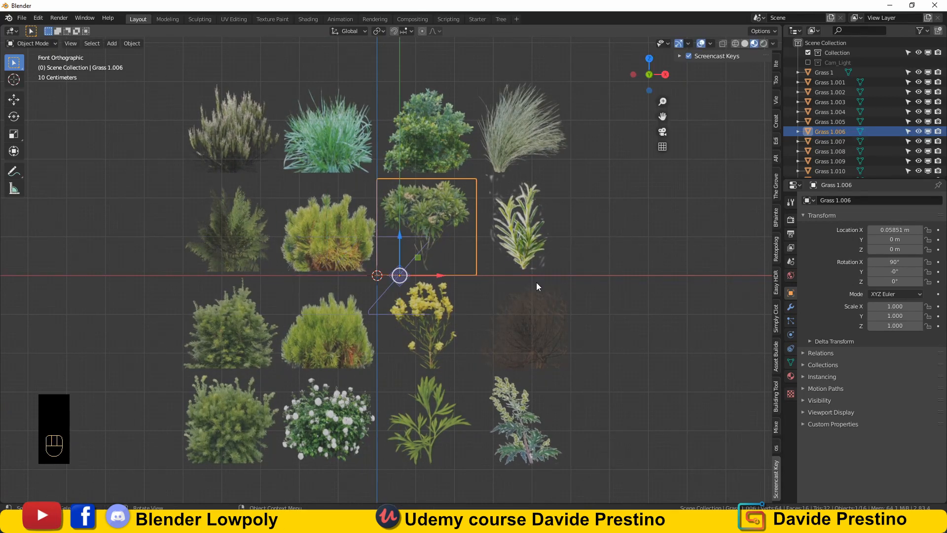
left_click_drag(418, 255, 541, 257)
left_click(483, 266)
- Move the origin of each plant plane in the third row from the top to its plant's base
left_click(247, 339)
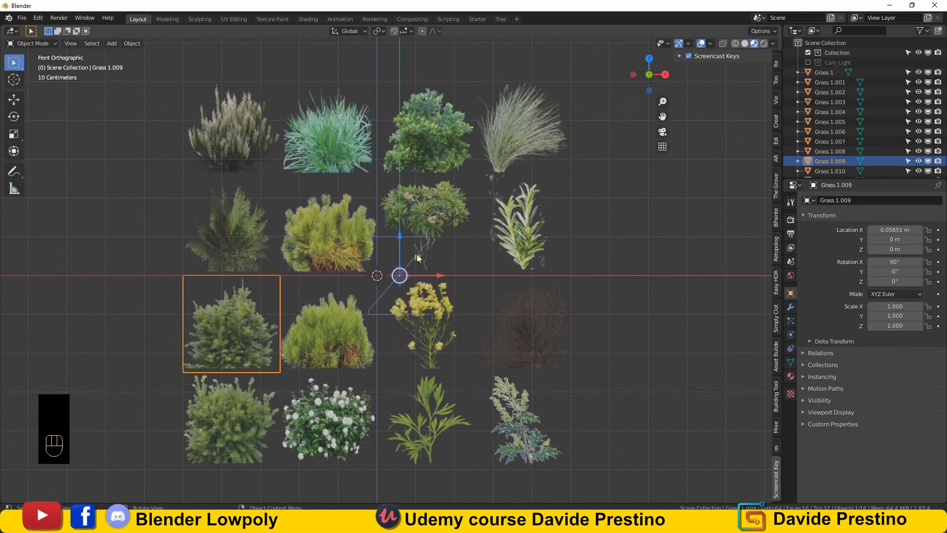
left_click_drag(417, 256, 248, 354)
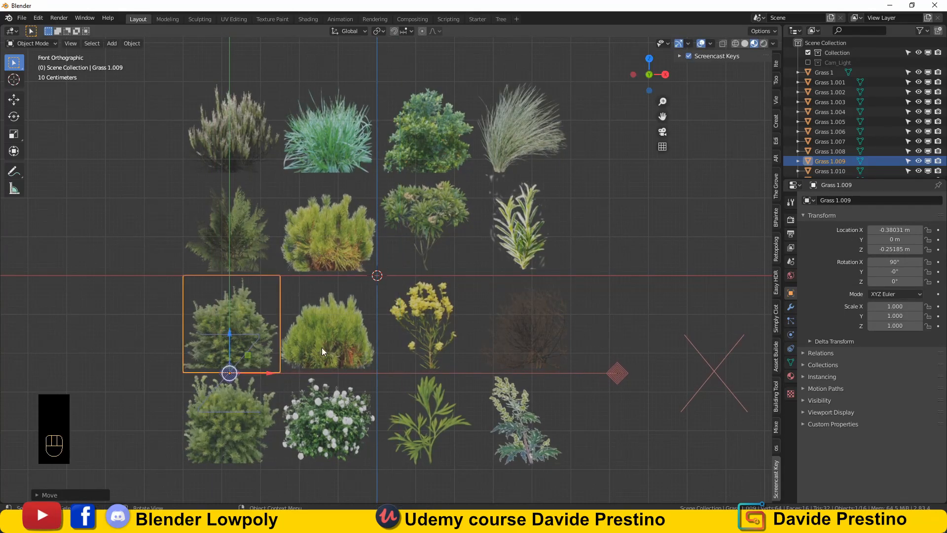
left_click(322, 348)
left_click_drag(416, 257, 344, 356)
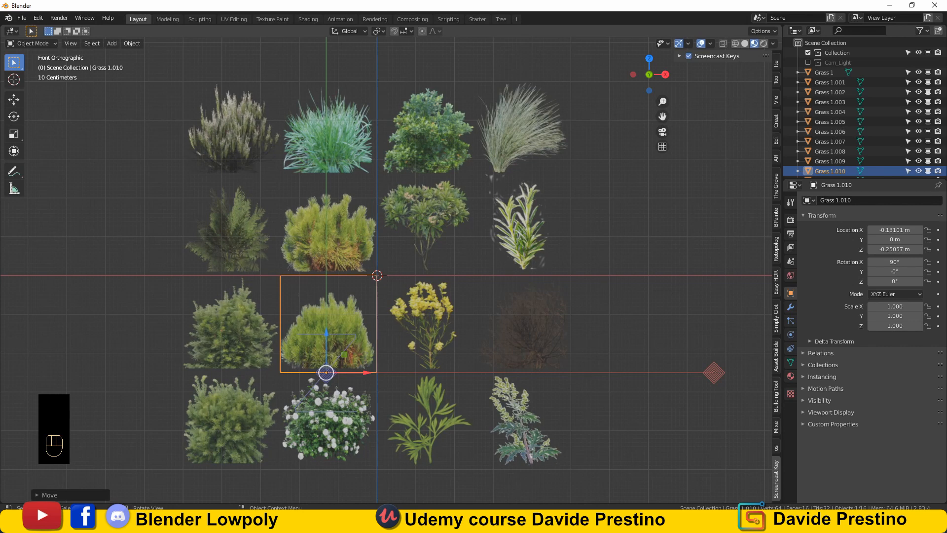
left_click(421, 318)
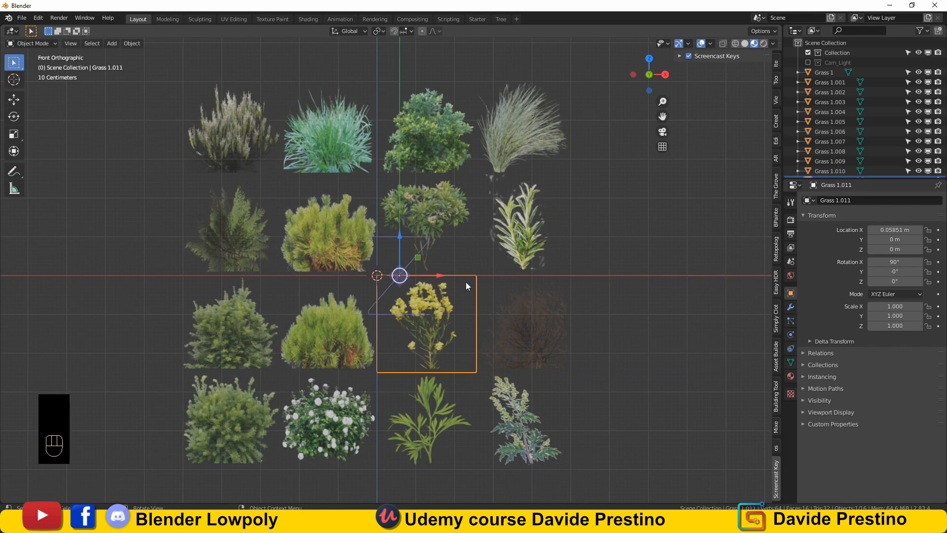
left_click_drag(419, 262, 450, 357)
left_click(522, 348)
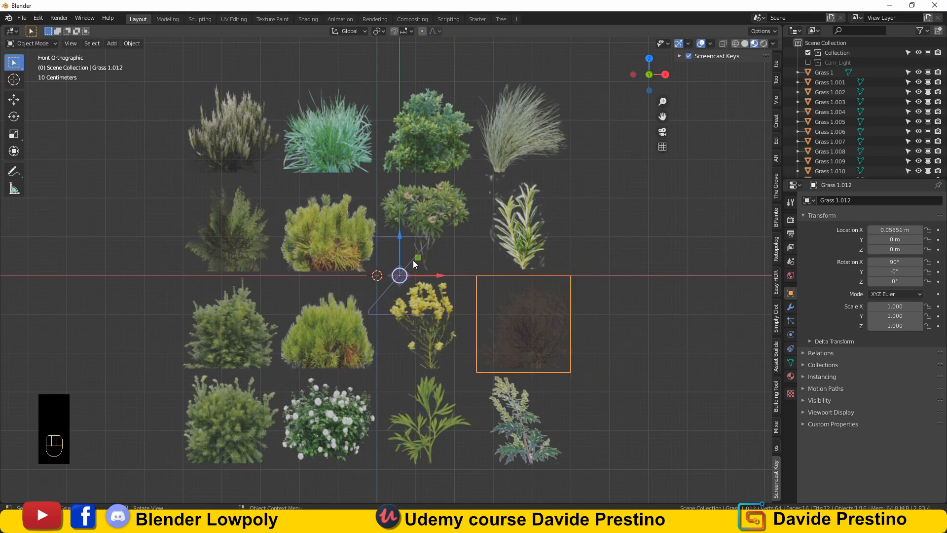
left_click_drag(412, 260, 546, 356)
- Move the origin of each of the four bottom-row plant planes to the centre of its lower edge
left_click(234, 434)
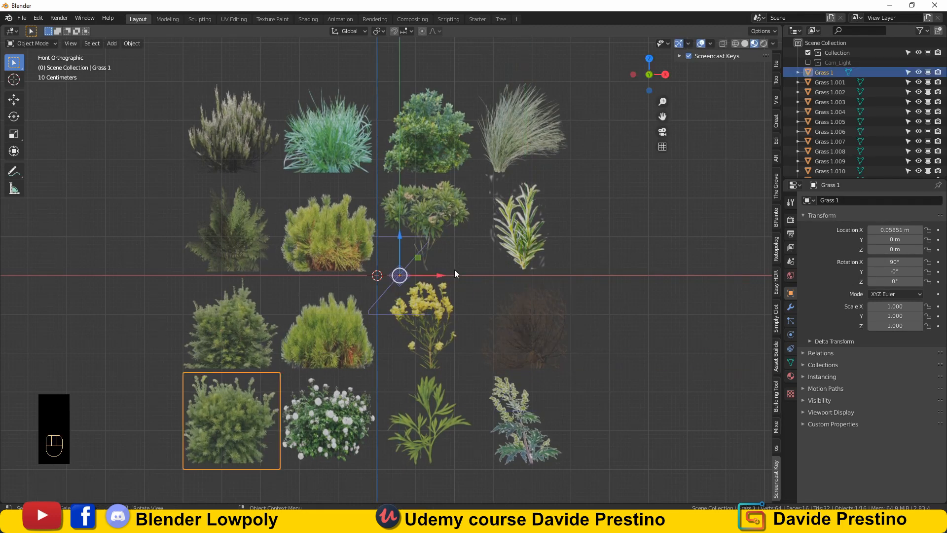
left_click_drag(418, 257, 247, 458)
left_click(350, 427)
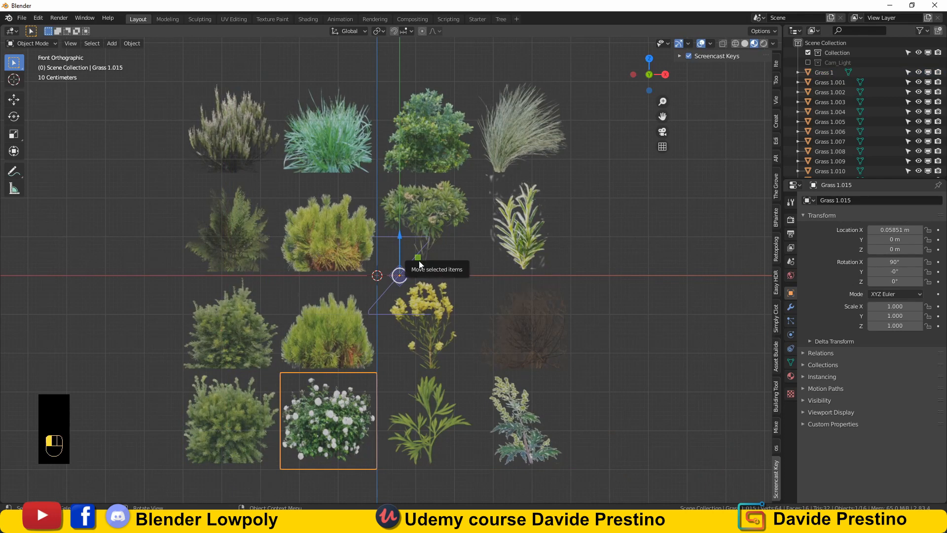
left_click_drag(419, 260, 345, 454)
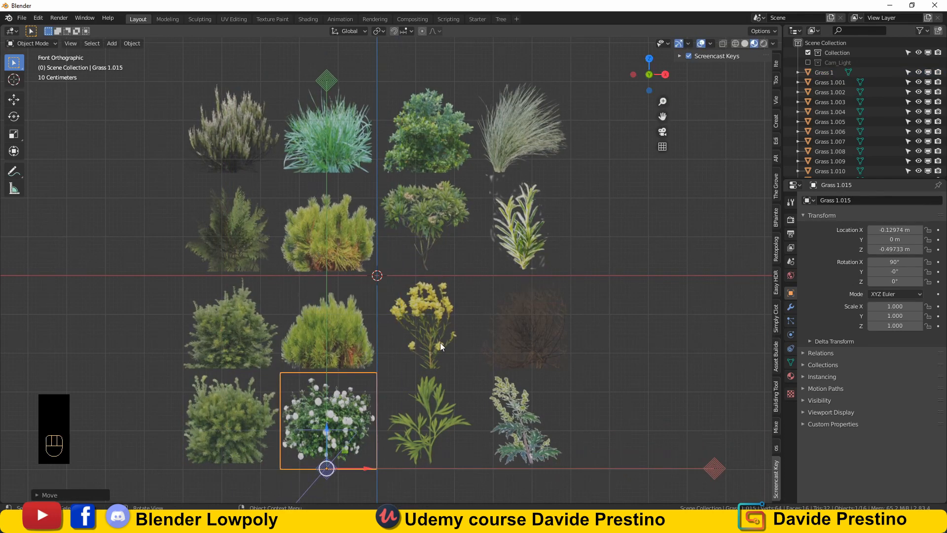
left_click(434, 422)
left_click_drag(418, 257, 483, 447)
left_click(525, 431)
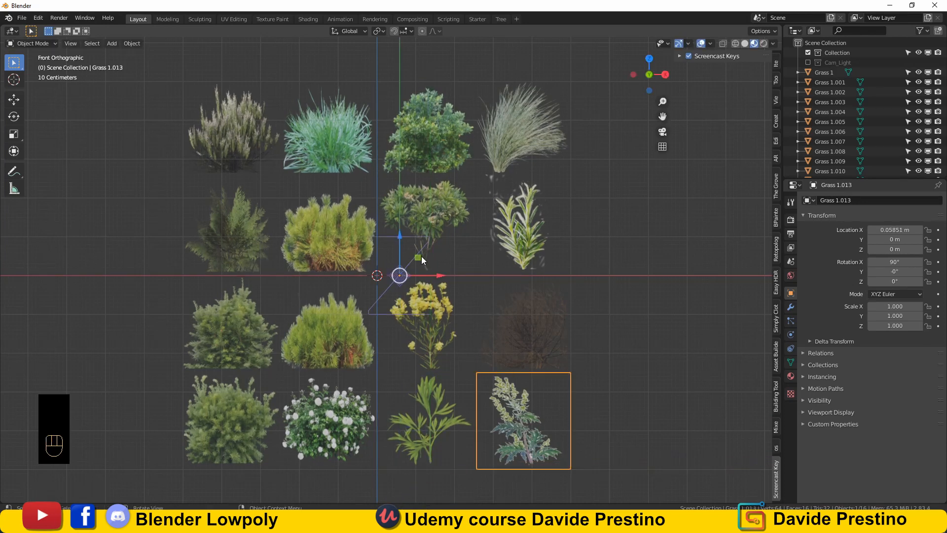
left_click_drag(421, 256, 546, 452)
- Set the transform pivot to Individual Origins and turn off origins-only transforms with all plant planes selected
left_click(380, 31)
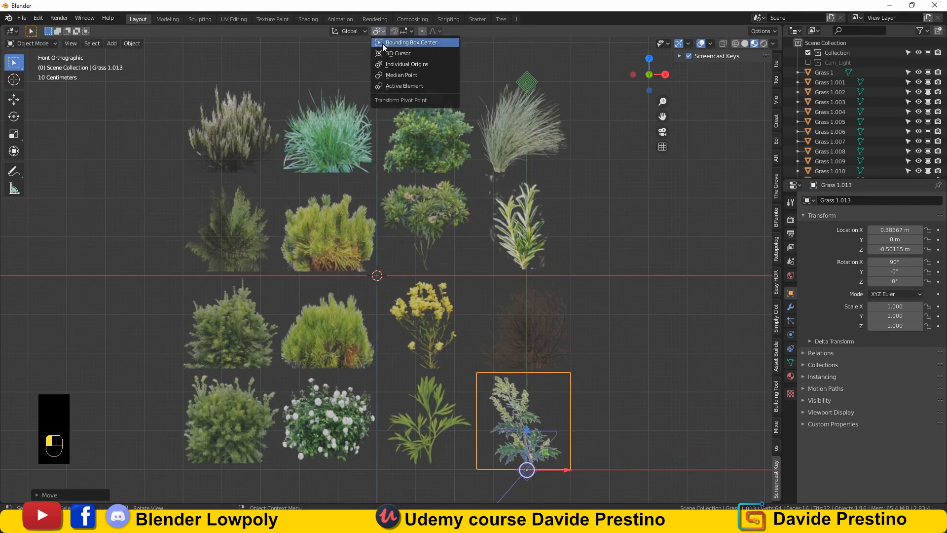
left_click(389, 75)
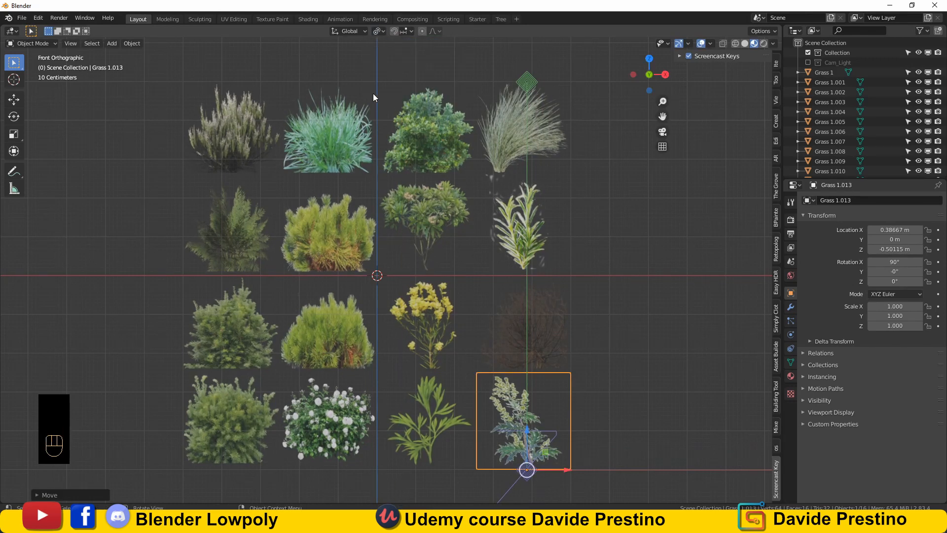
key("a")
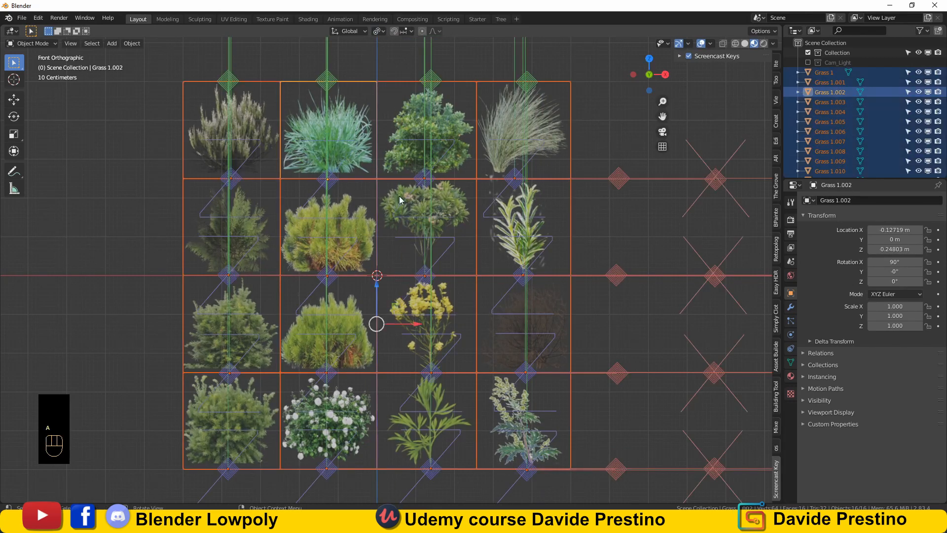
left_click(777, 30)
left_click(809, 72)
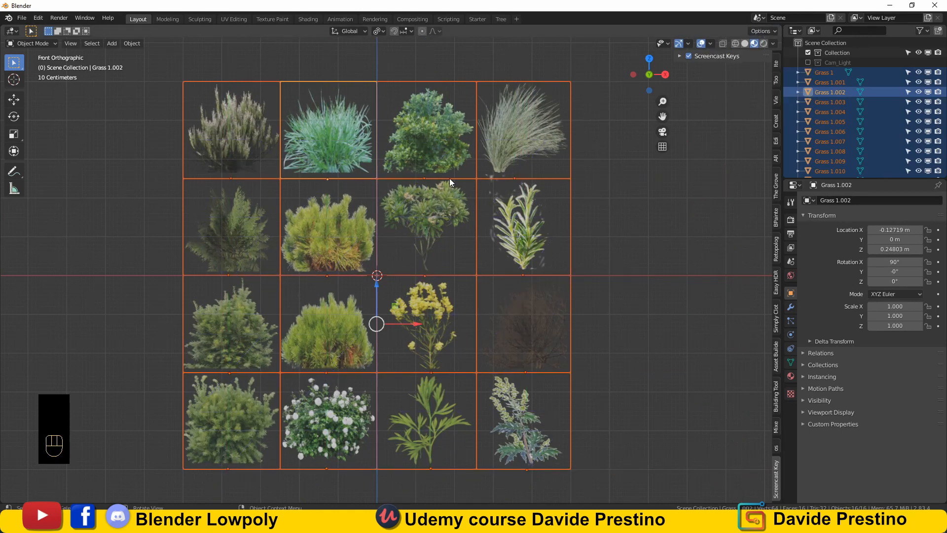
- Duplicate all selected plant planes in place and rotate the copies 90° about the global Z axis
middle_click_drag(448, 178, 448, 203)
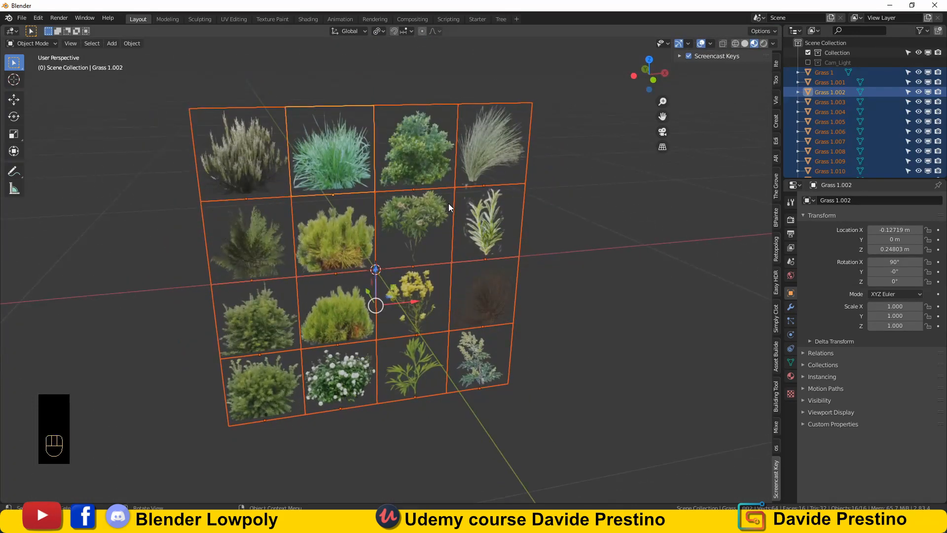
key("shift+d")
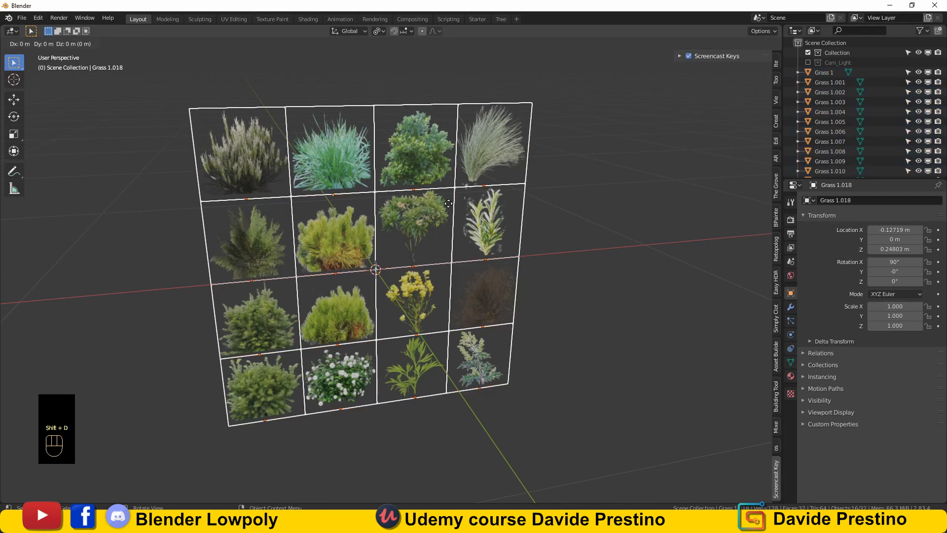
right_click(448, 204)
key("r")
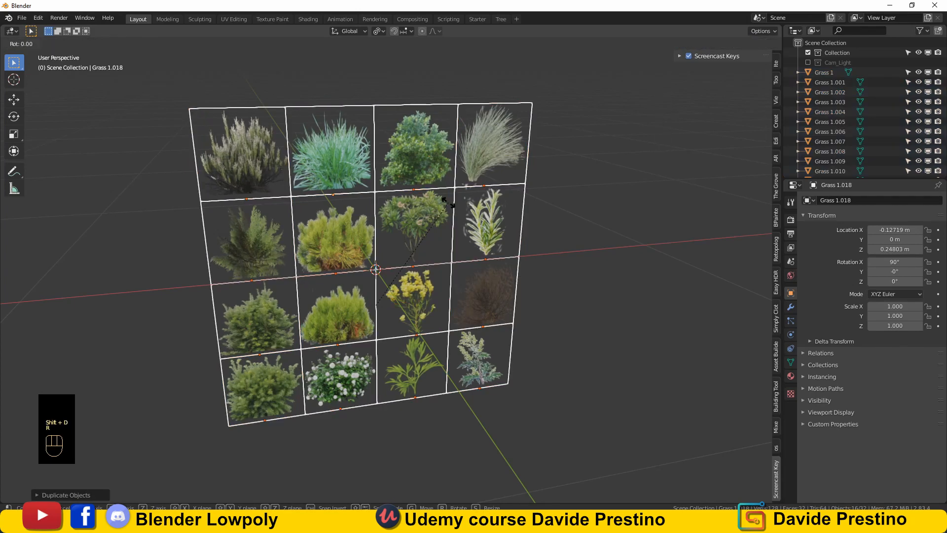
type("z")
type("90")
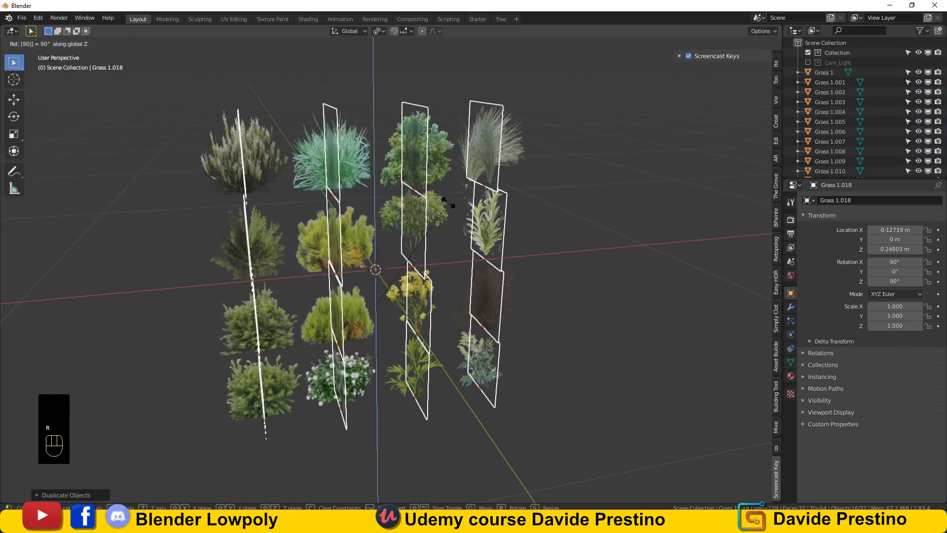
key("Return")
- Select all crossed plant planes, duplicate them in place and rotate the copies 45° about the global Z axis
middle_click_drag(364, 158, 394, 172)
key("a")
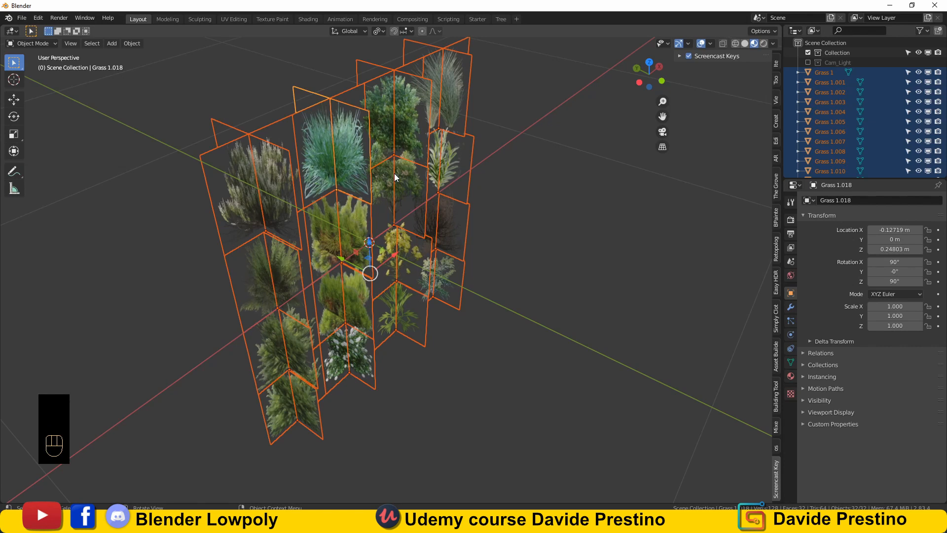
key("shift+d")
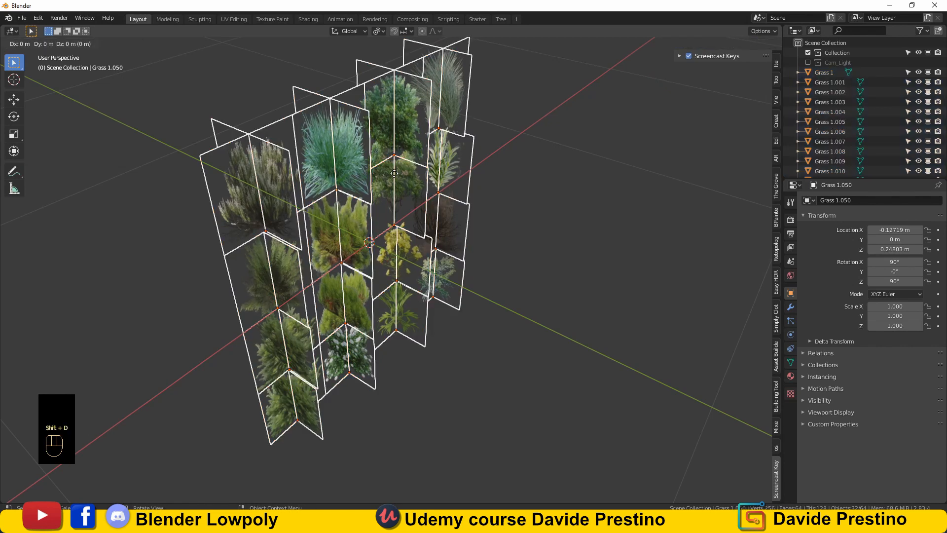
key("r")
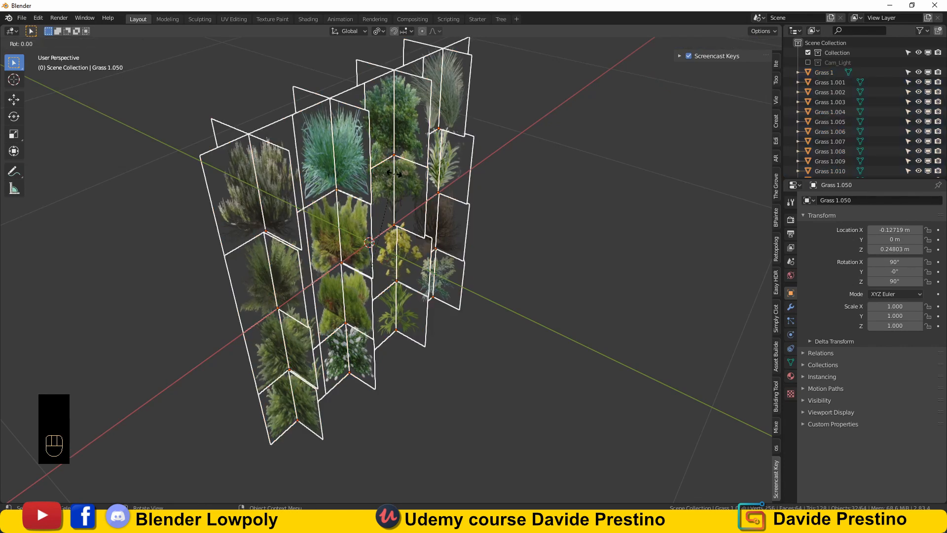
type("z")
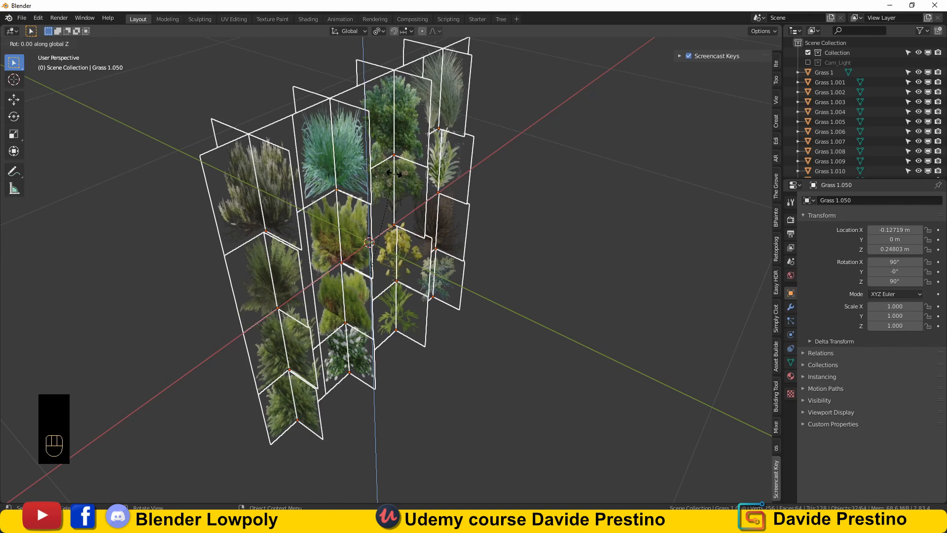
type("45")
key("Return")
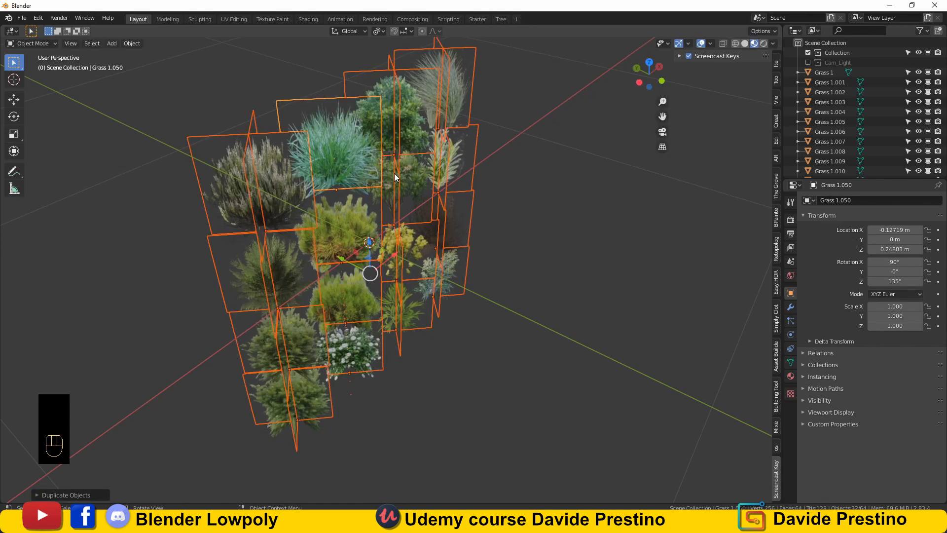
- Try to join the box-selected crossed planes of the first plant in the top row, seen from the front
middle_click_drag(394, 173, 353, 175)
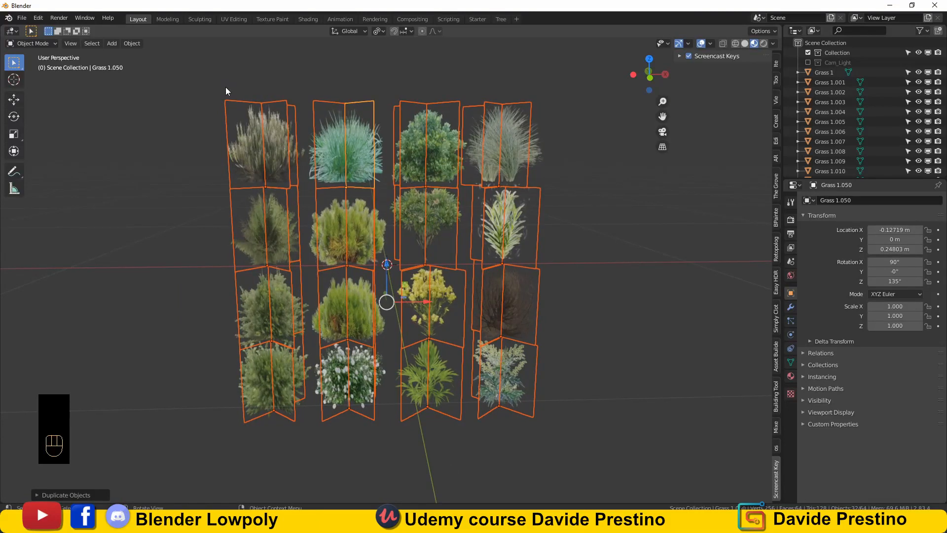
left_click(218, 81)
key("KP_1")
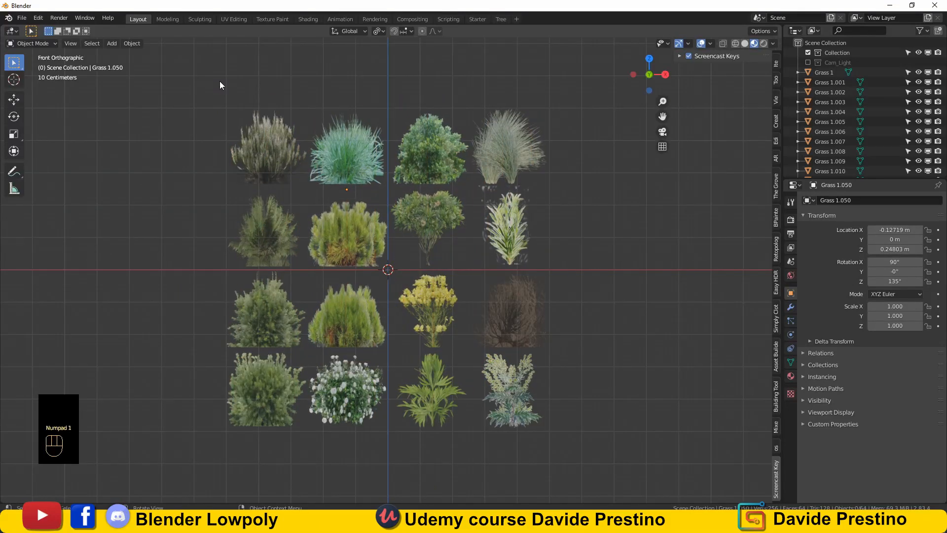
left_click_drag(209, 85, 309, 189)
left_click(206, 93)
left_click_drag(213, 90, 284, 156)
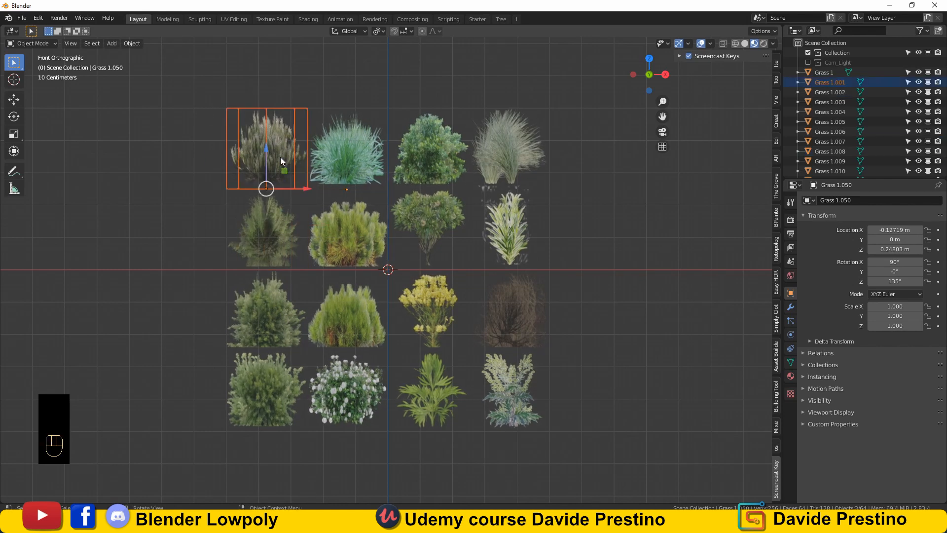
right_click(280, 157)
left_click(269, 188)
left_click_drag(325, 96, 306, 80)
- Make one plane of the first top-row plant active and join all its crossed planes into one object
left_click(267, 124)
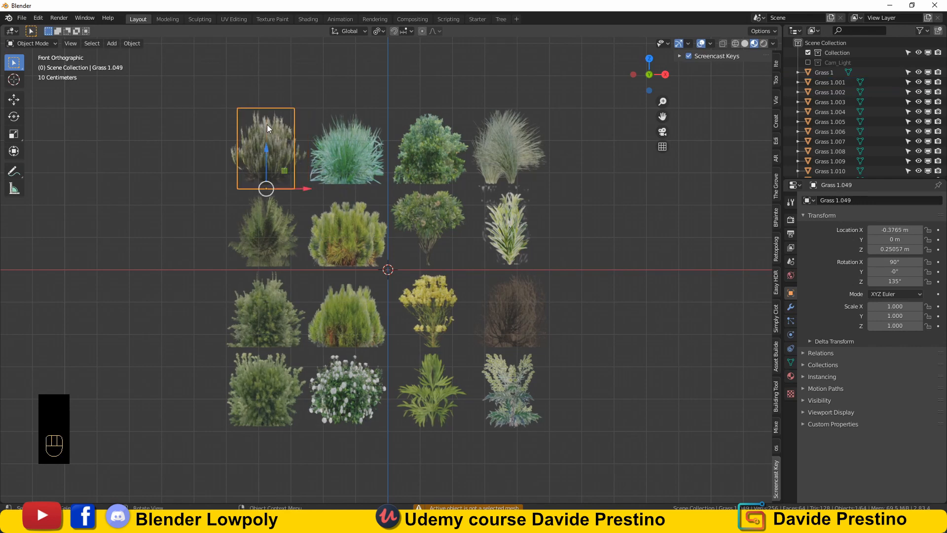
left_click_drag(202, 79, 303, 171)
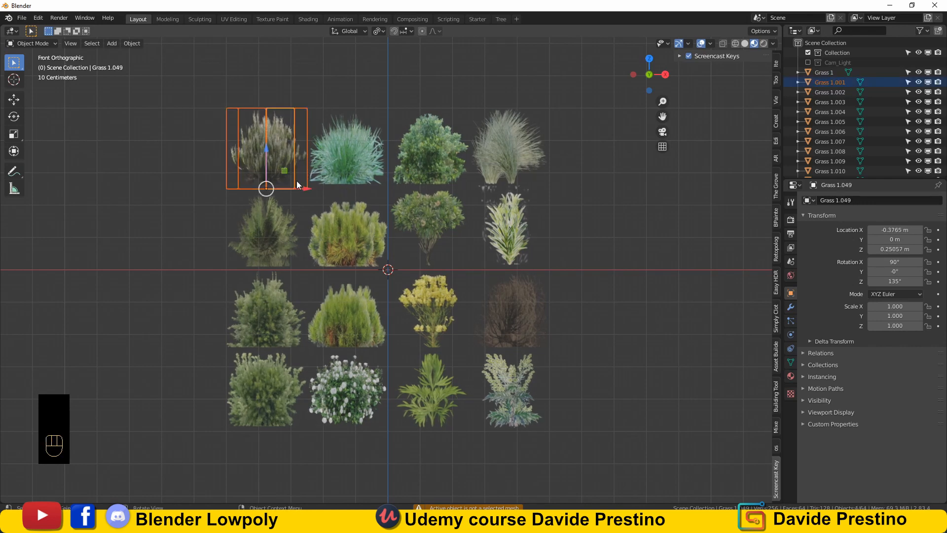
right_click(282, 165)
left_click(282, 164)
- Join all crossed planes of the second top-row plant, the teal grass, into one object
left_click(341, 150)
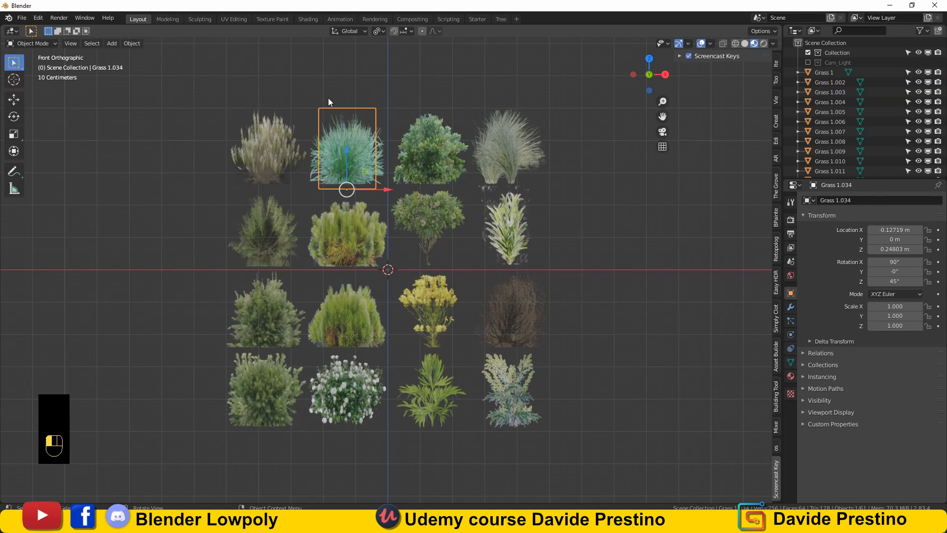
left_click_drag(328, 98, 365, 161)
right_click(365, 161)
left_click(365, 161)
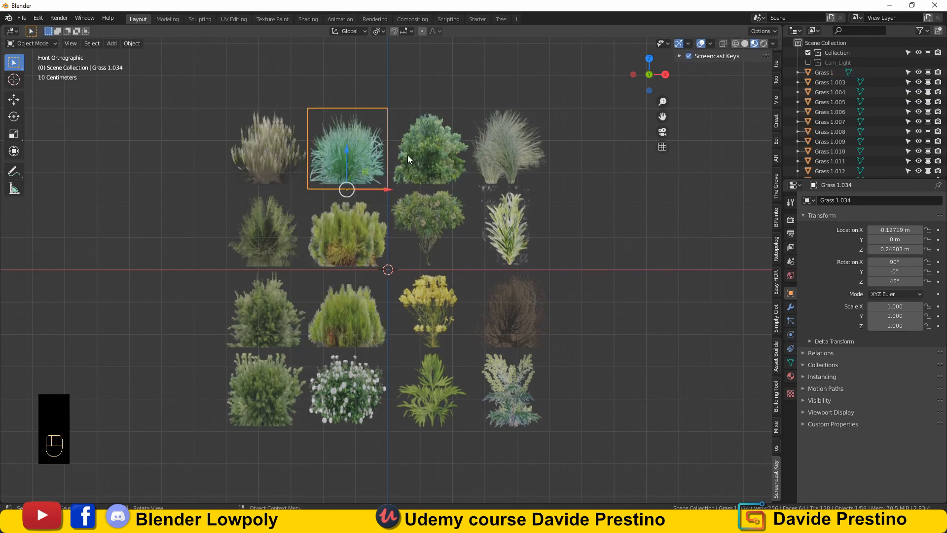
- Join all crossed planes of the third top-row plant, the dense green shrub, into one object
left_click(407, 154)
left_click_drag(423, 110, 451, 165)
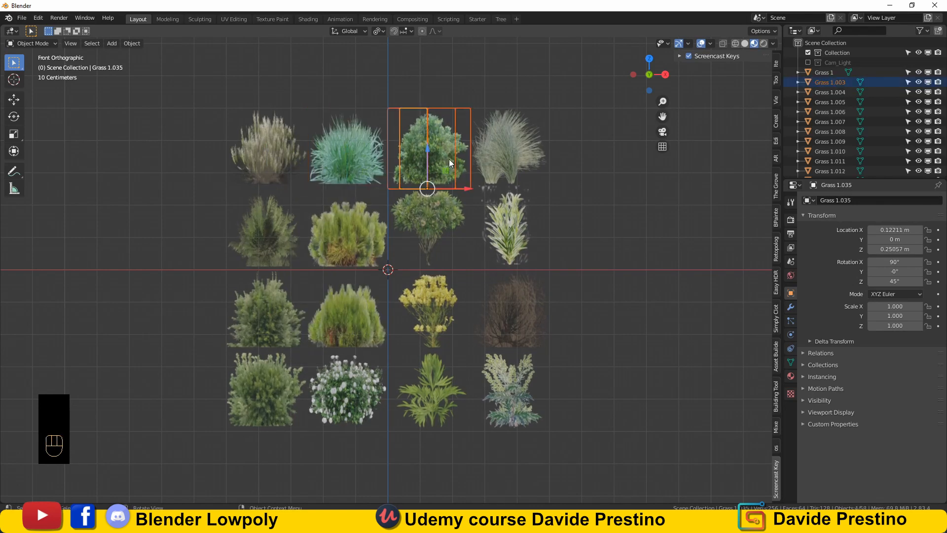
right_click(448, 159)
left_click(449, 159)
- Join all crossed planes of the fourth top-row plant, the pale feathery grass, into one object
left_click(509, 129)
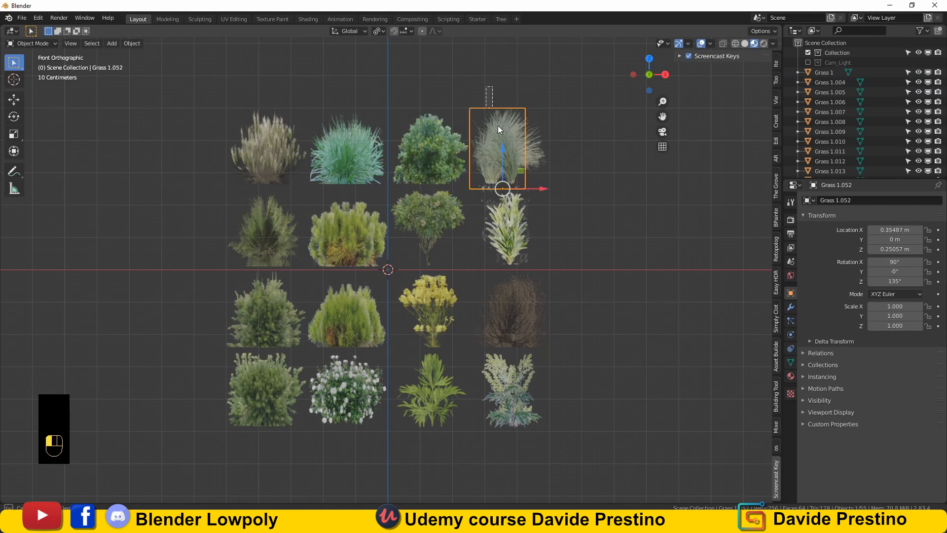
left_click_drag(529, 174, 524, 166)
right_click(524, 166)
left_click(524, 166)
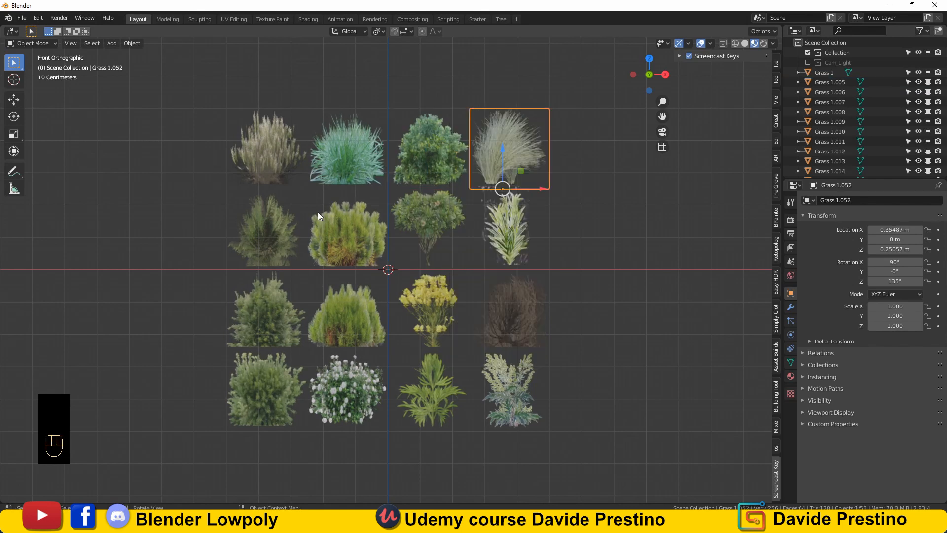
- Join all crossed planes of the first plant in the second row into one object
left_click(250, 216)
left_click_drag(289, 229, 364, 236)
right_click(286, 235)
left_click(286, 236)
- Join all crossed planes of the second plant in the second row into one object
left_click(341, 234)
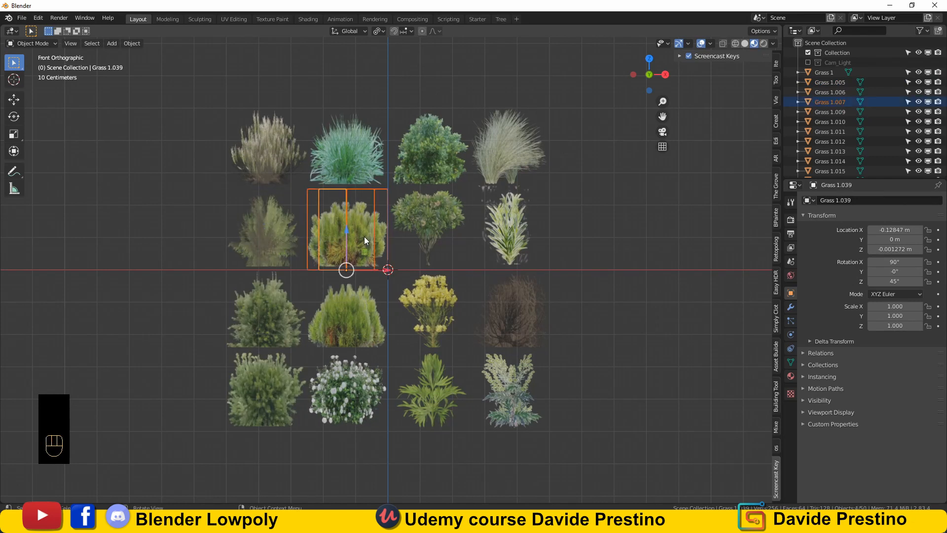
right_click(364, 235)
left_click(364, 236)
- Join all crossed planes of the third plant in the second row into one object
left_click(407, 198)
left_click_drag(407, 199, 454, 244)
right_click(440, 235)
left_click(441, 236)
- Join all crossed planes of the fourth plant in the second row into one object
left_click(502, 229)
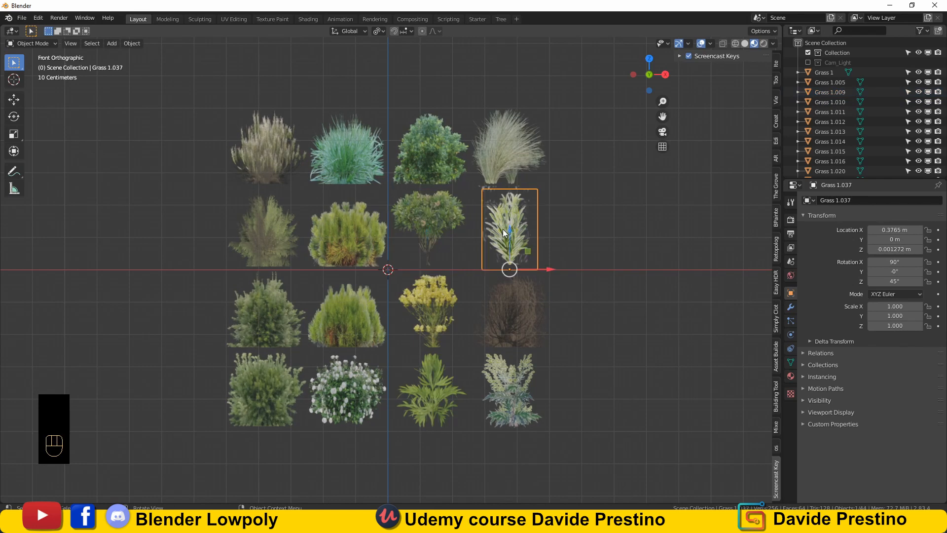
left_click_drag(489, 203, 514, 232)
right_click(513, 232)
left_click(511, 231)
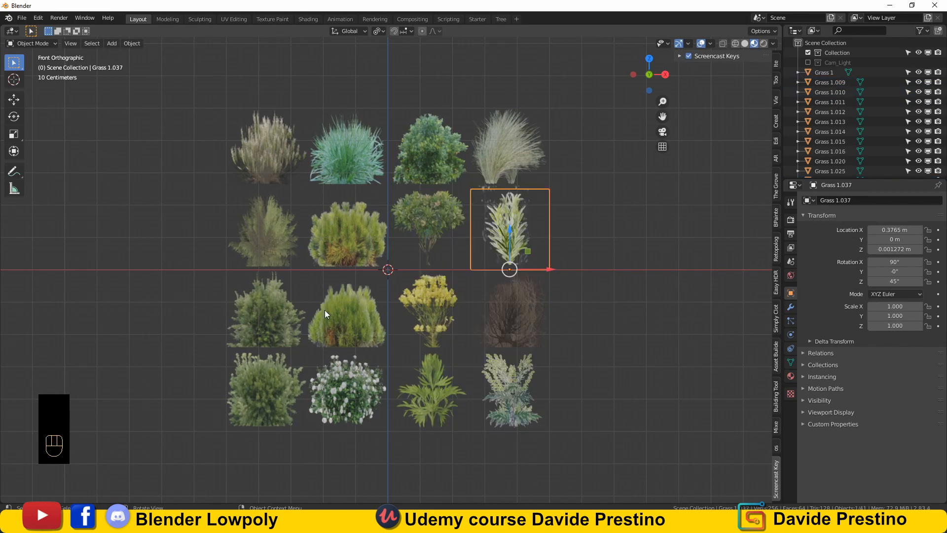
- Join all crossed planes of the first plant in the third row into one object
left_click(252, 293)
left_click_drag(253, 293, 288, 321)
right_click(281, 311)
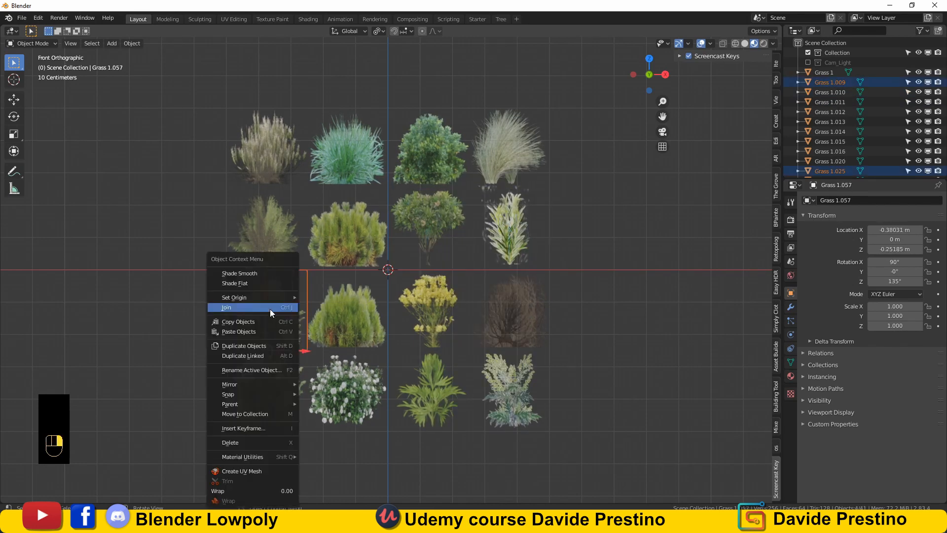
left_click(271, 309)
- Join all crossed planes of the second plant in the third row into one object
left_click(330, 301)
left_click_drag(339, 301, 363, 320)
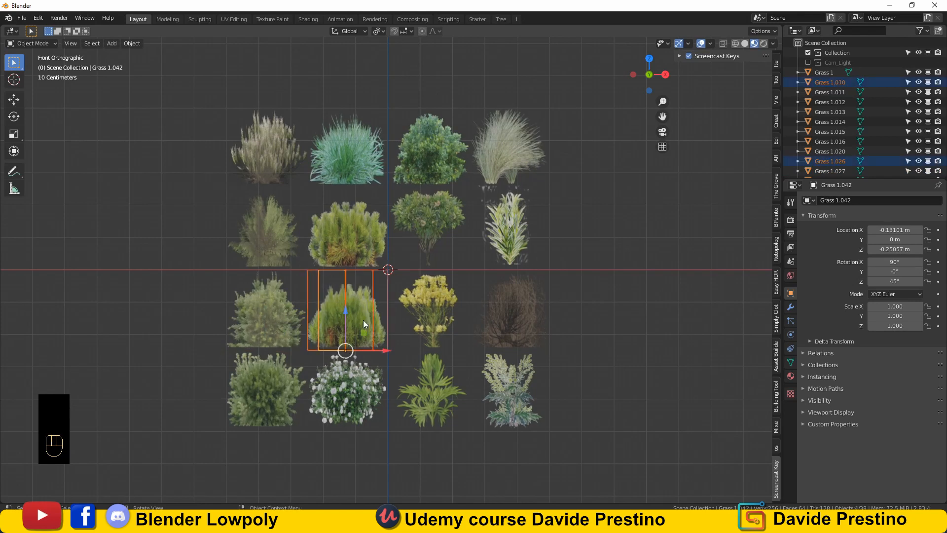
right_click(357, 317)
left_click(341, 307)
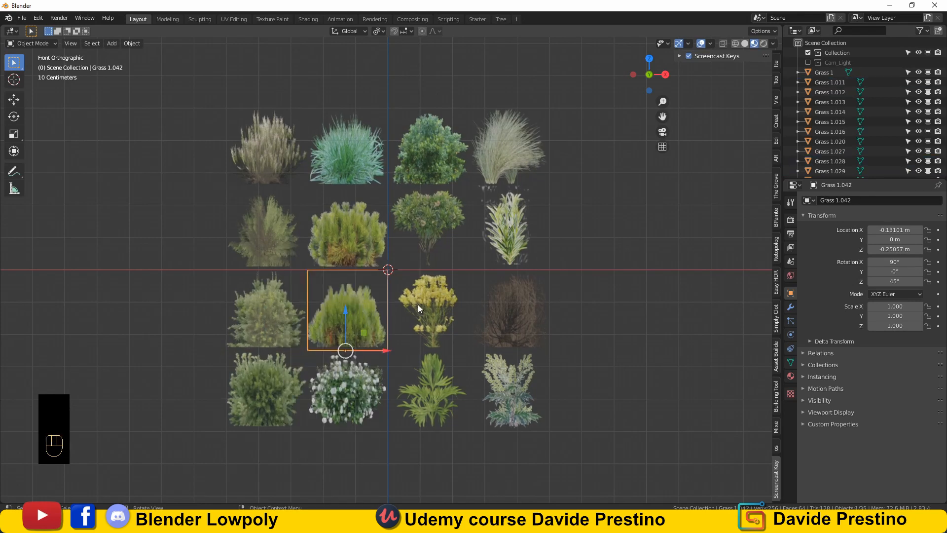
- Join all crossed planes of the yellow-flowered plant in the third row into one object
left_click(418, 304)
left_click_drag(400, 273, 448, 319)
right_click(436, 315)
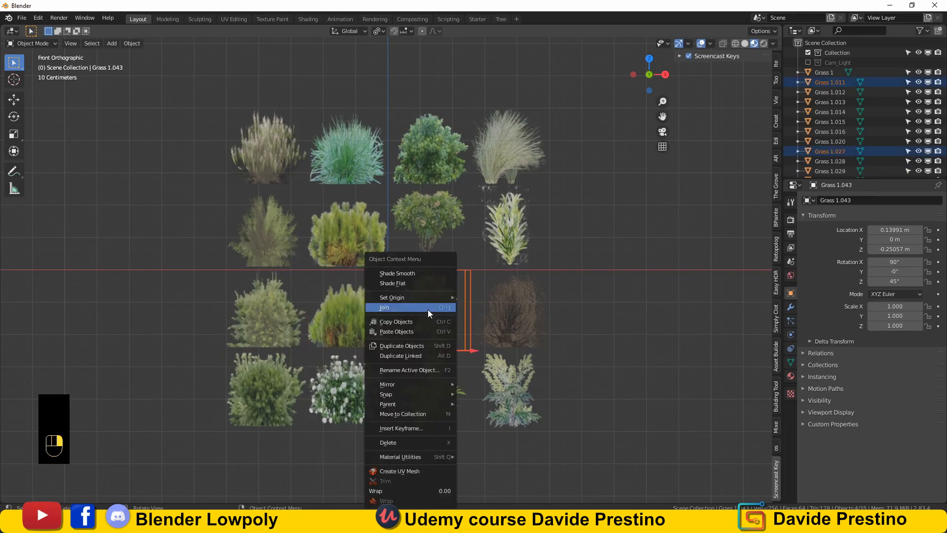
left_click(428, 307)
- Join all crossed planes of the brown, leafless plant ending the third row into one object
left_click(493, 296)
left_click_drag(493, 295, 544, 329)
right_click(517, 312)
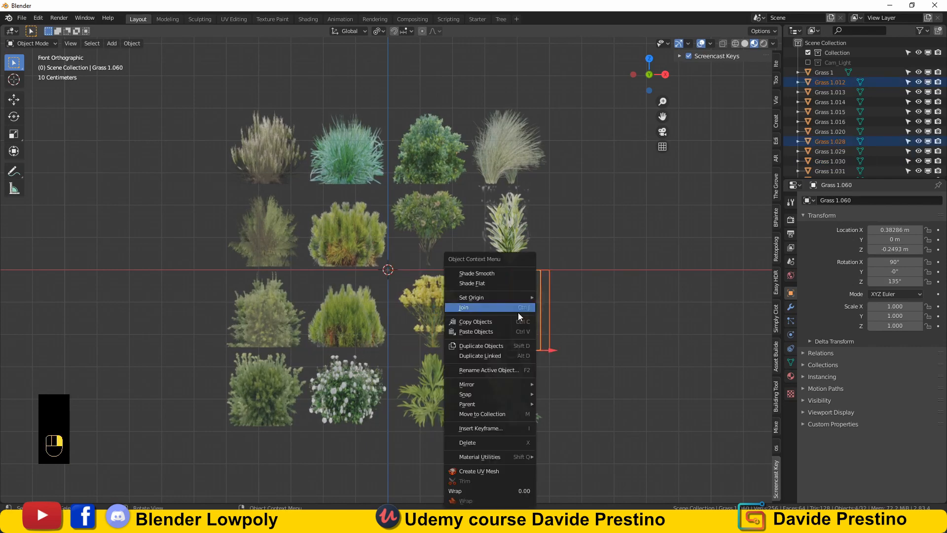
left_click(513, 309)
- Join all crossed planes of the first plant in the bottom row into one object
left_click(276, 388)
left_click_drag(224, 362, 272, 390)
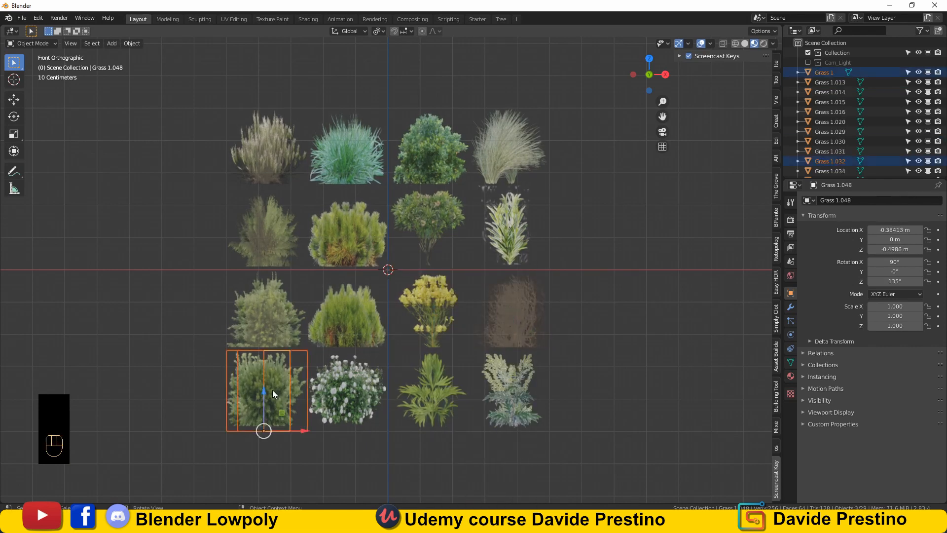
right_click(272, 390)
mouse_move(230, 381)
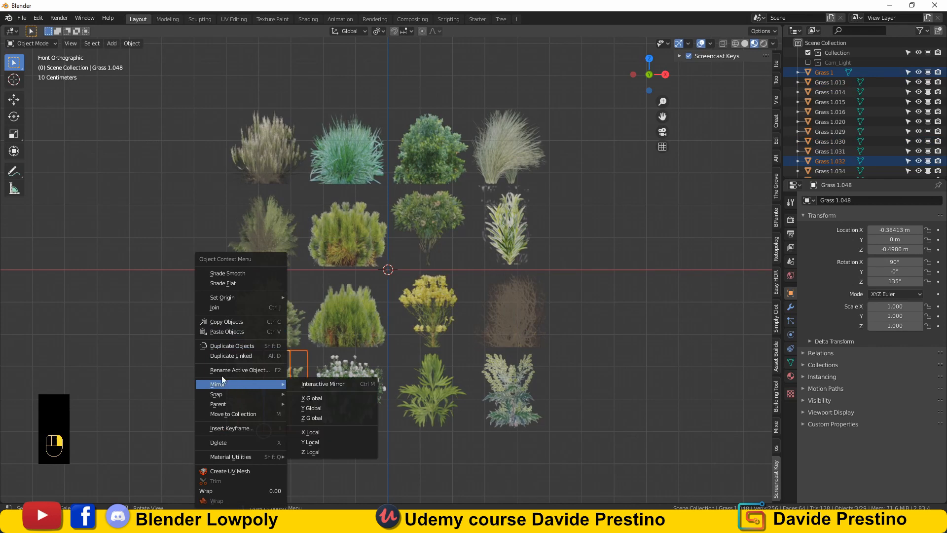
left_click(222, 310)
right_click(252, 374)
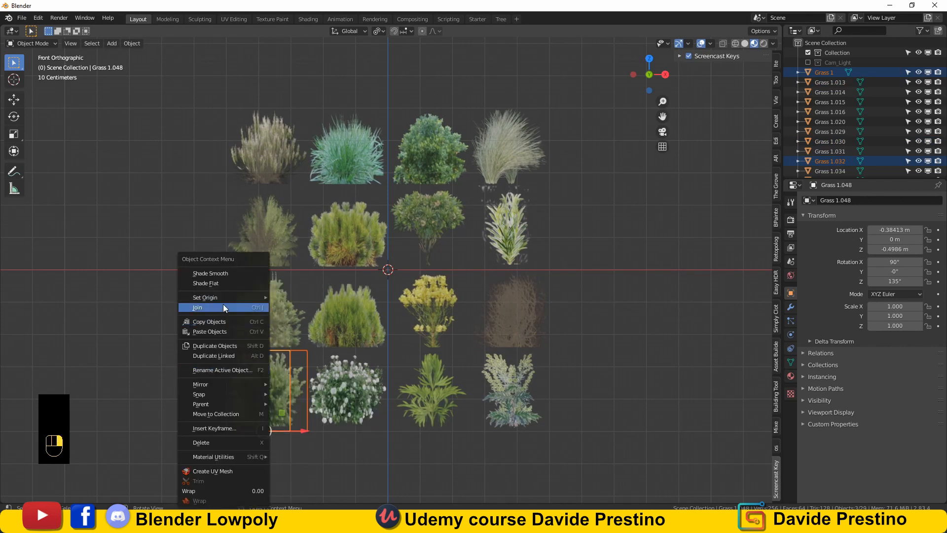
left_click(223, 304)
- Join all crossed planes of the white-flowered plant in the bottom row into one object
left_click(351, 381)
left_click(356, 384, "shift")
right_click(356, 384)
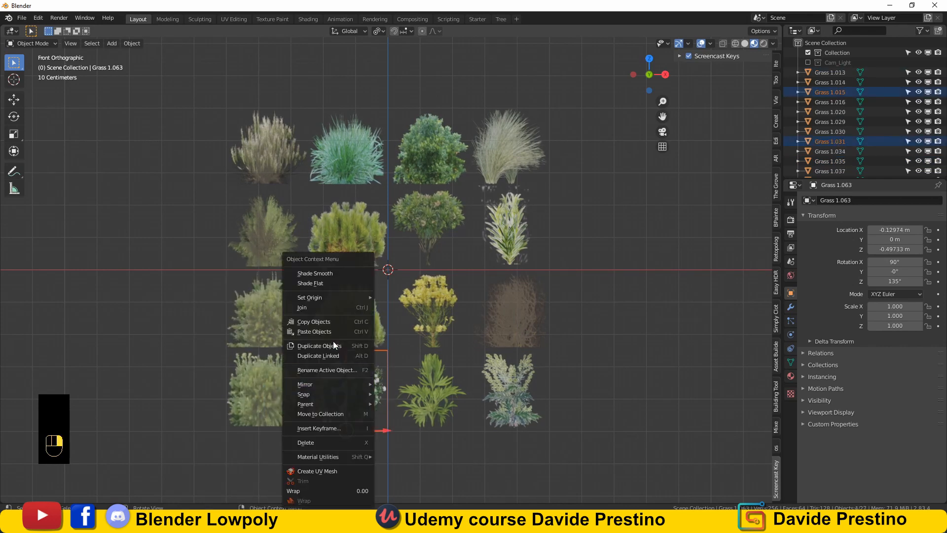
left_click(314, 310)
- Join all crossed planes of the third plant in the bottom row into one object
left_click_drag(419, 383, 433, 388)
right_click(433, 389)
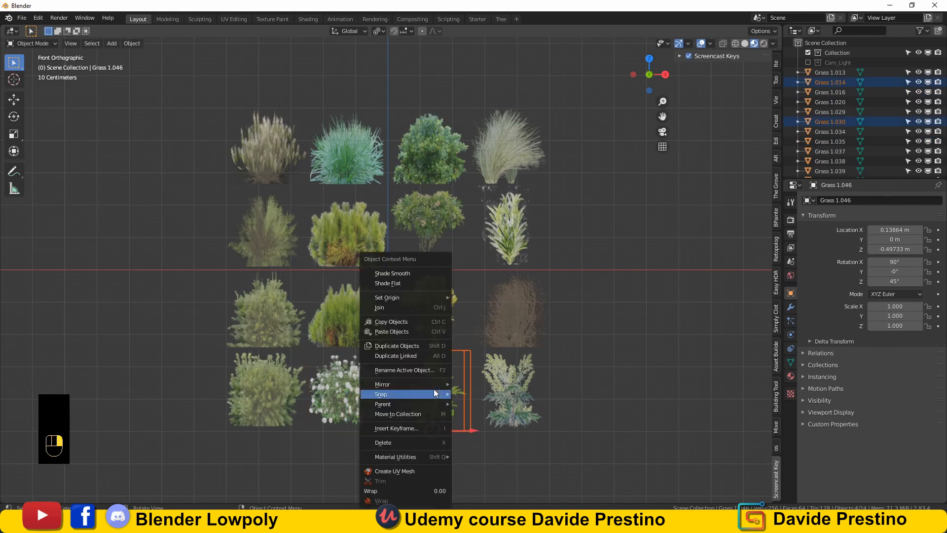
left_click(386, 307)
- Join all crossed planes of the last plant in the bottom row into one object
left_click(493, 374)
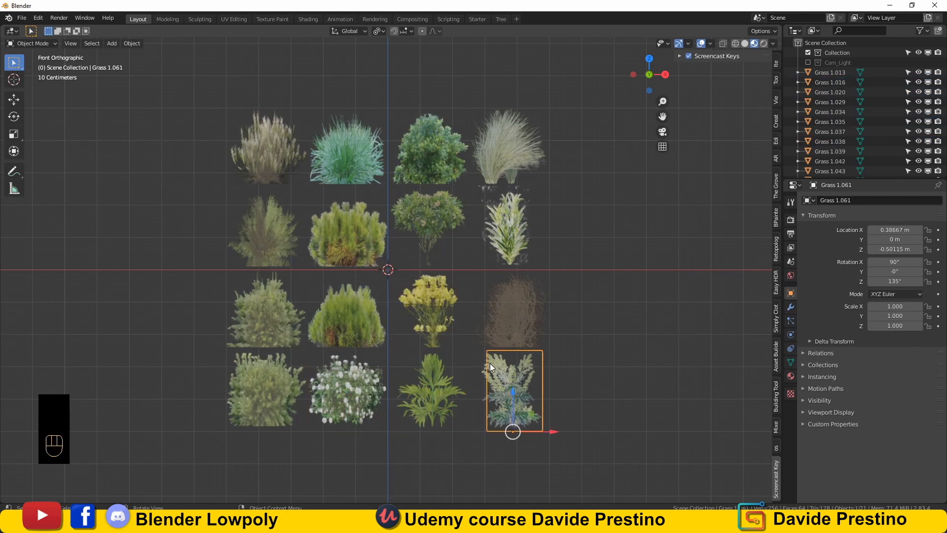
left_click_drag(541, 404, 541, 405)
right_click(541, 405)
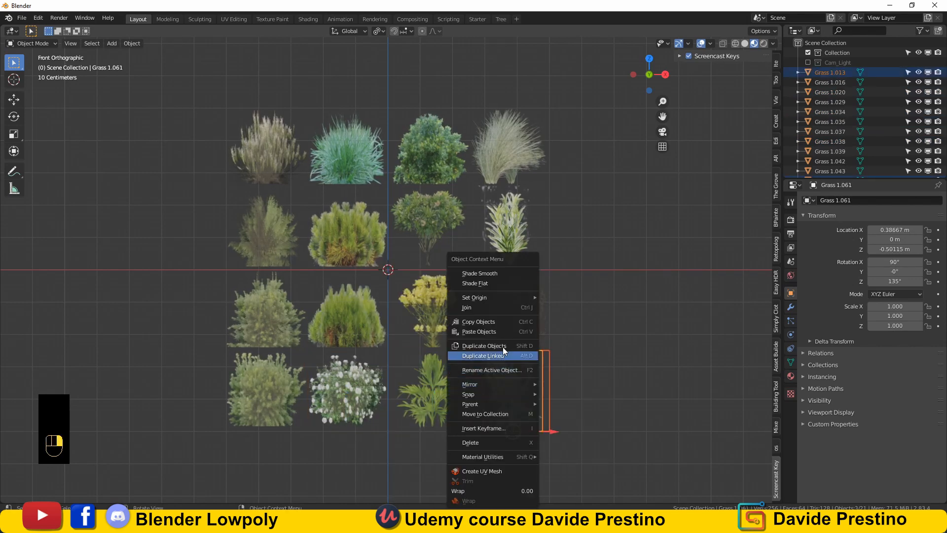
left_click(483, 310)
- In front view, set the first top-row plant's Z location to 0 m and move it along negative X, clear of the second row's first plant
middle_click_drag(463, 312, 322, 219)
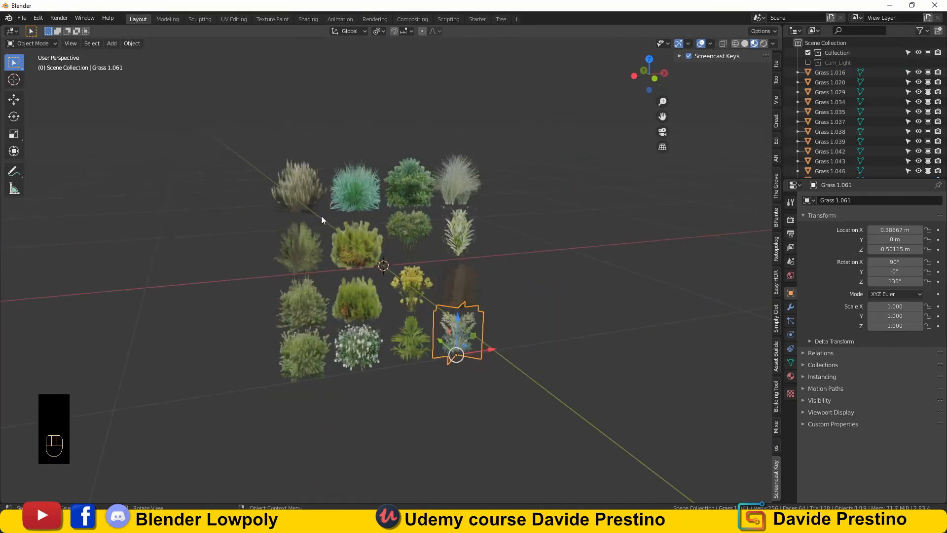
key("KP_1")
left_click(299, 207)
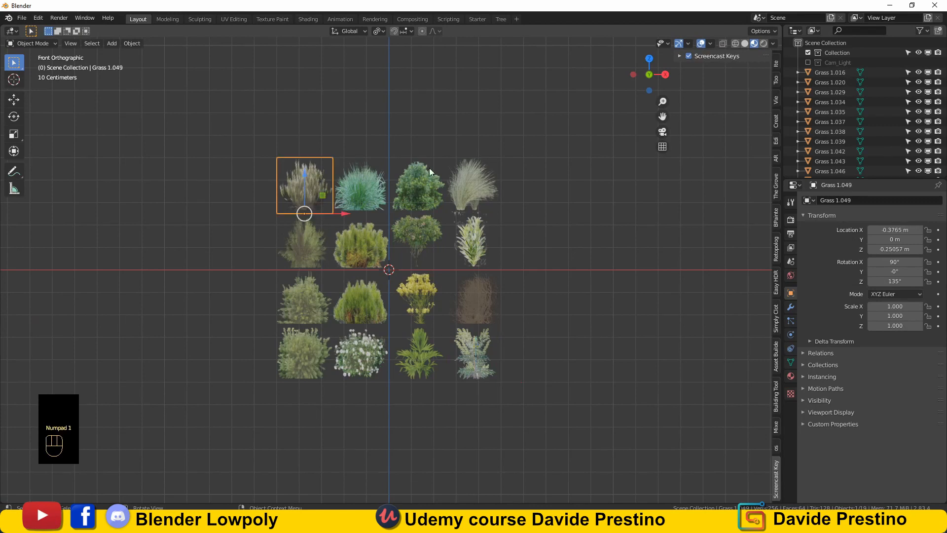
left_click(776, 63)
double_click(717, 100)
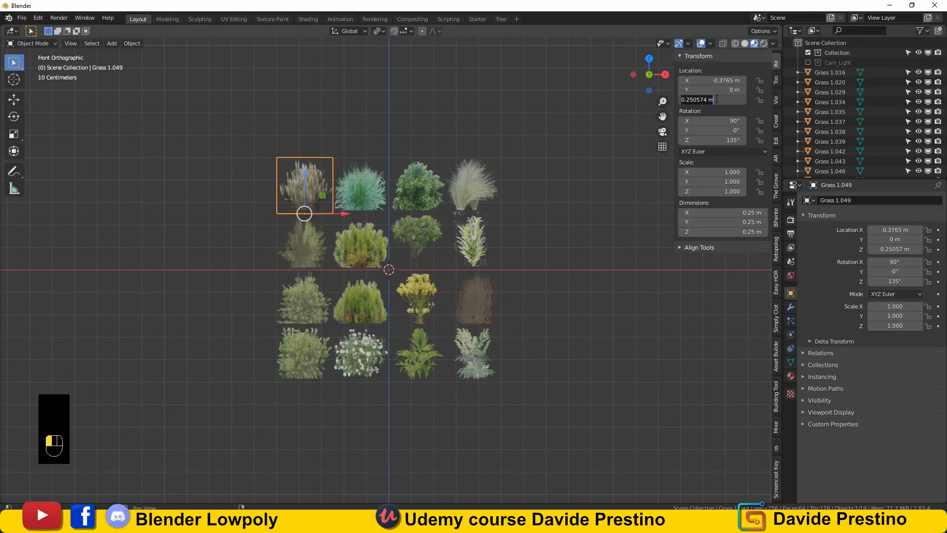
type("0")
key("Return")
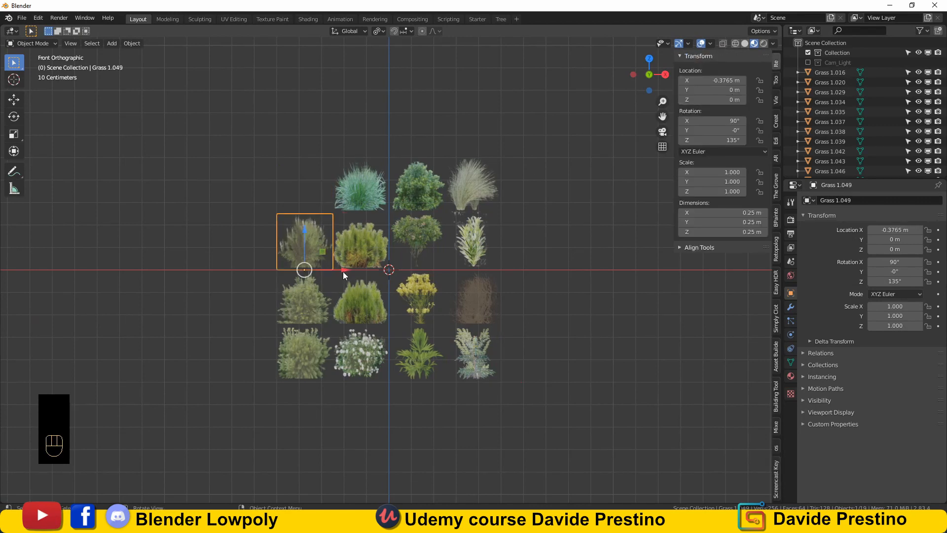
left_click_drag(344, 272, 291, 263)
- Set the teal grass's Z location to 0 m and move it along X to about -1.04 m
left_click(363, 199)
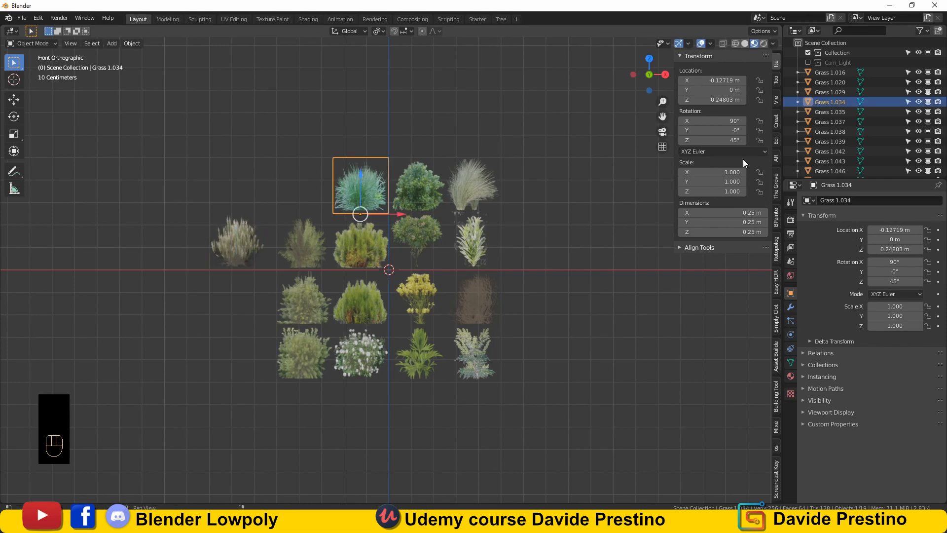
double_click(721, 99)
type("0")
key("Return")
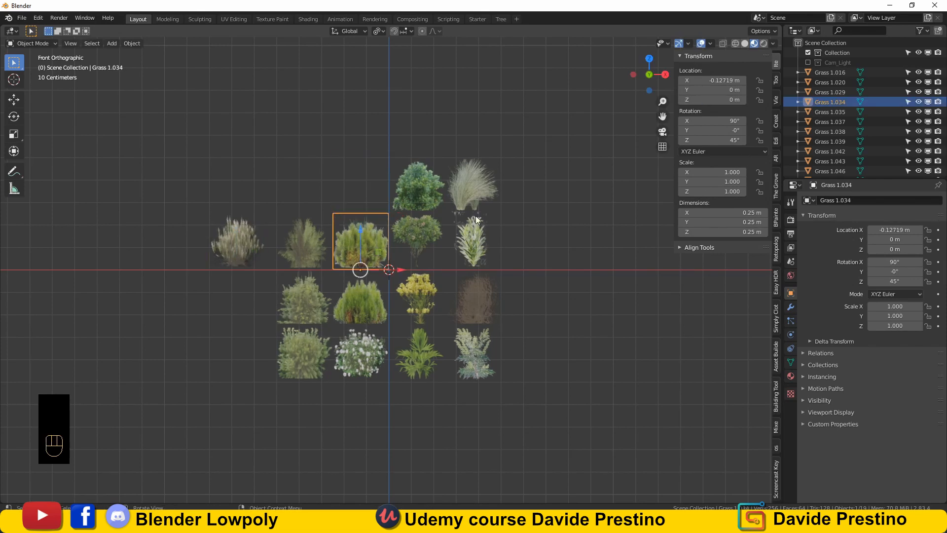
left_click_drag(398, 271, 194, 271)
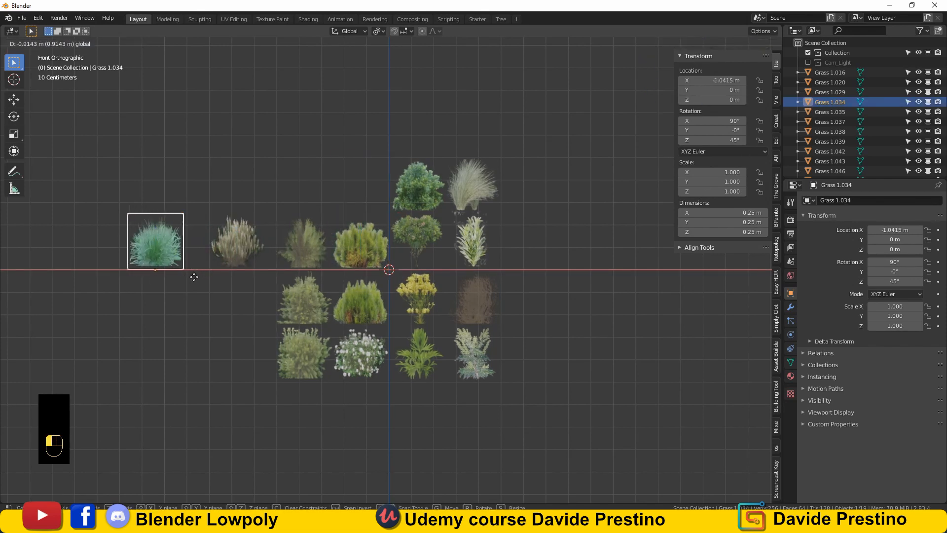
- Set the dense green top-row shrub's Z location to 0 m and move it along negative X, beyond the teal grass
left_click(426, 189)
double_click(721, 99)
type("0")
key("Return")
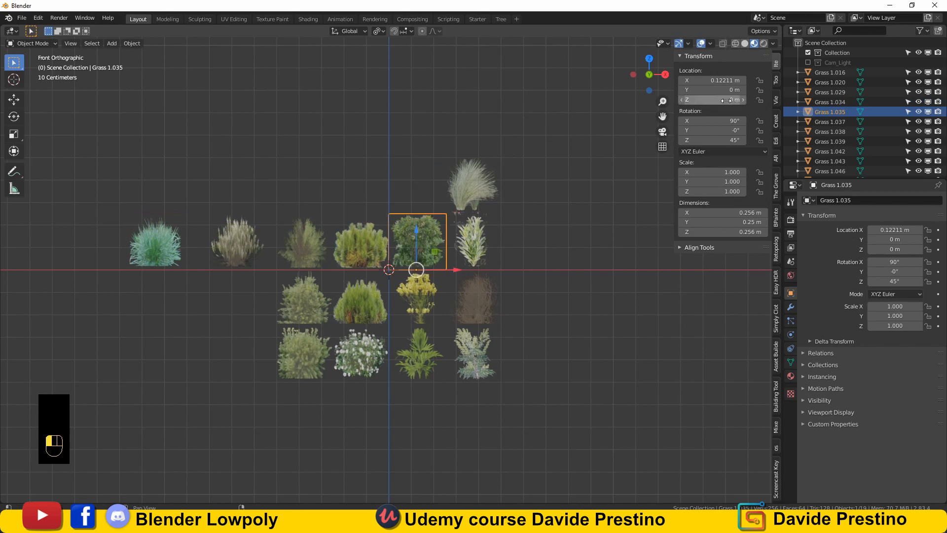
left_click_drag(454, 269, 113, 269)
- Set the last top-row plant's Z location to 0 m and move it along positive X, beyond the second row's last plant
left_click(482, 197)
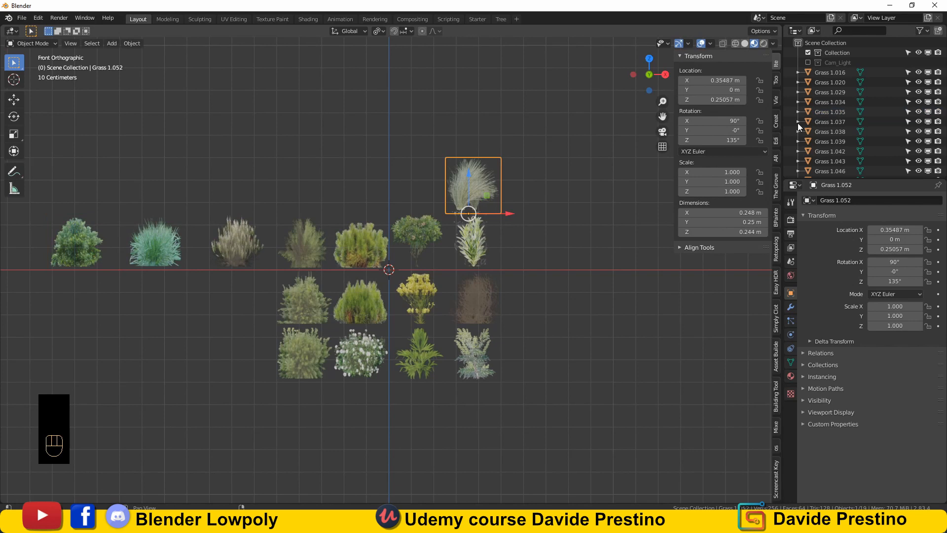
double_click(740, 99)
type("0")
key("Return")
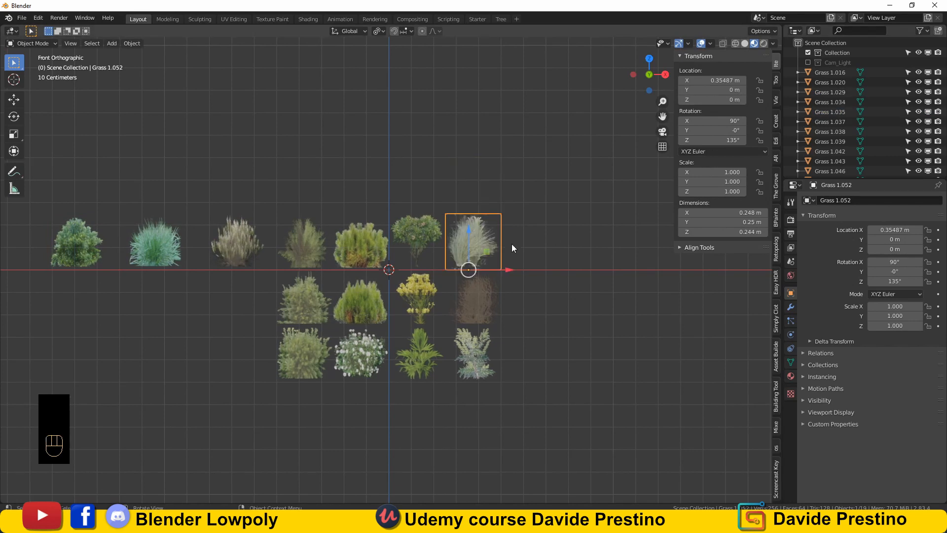
left_click_drag(513, 270, 569, 274)
- Set the third row's first plant to Z location 0 m and move it along X to about 0.93 m
left_click(304, 295)
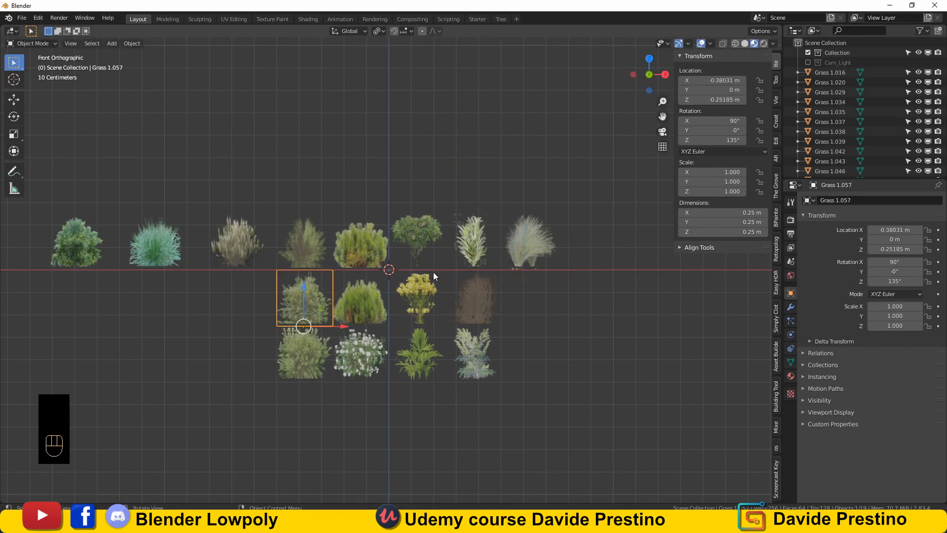
double_click(735, 101)
type("0")
key("Return")
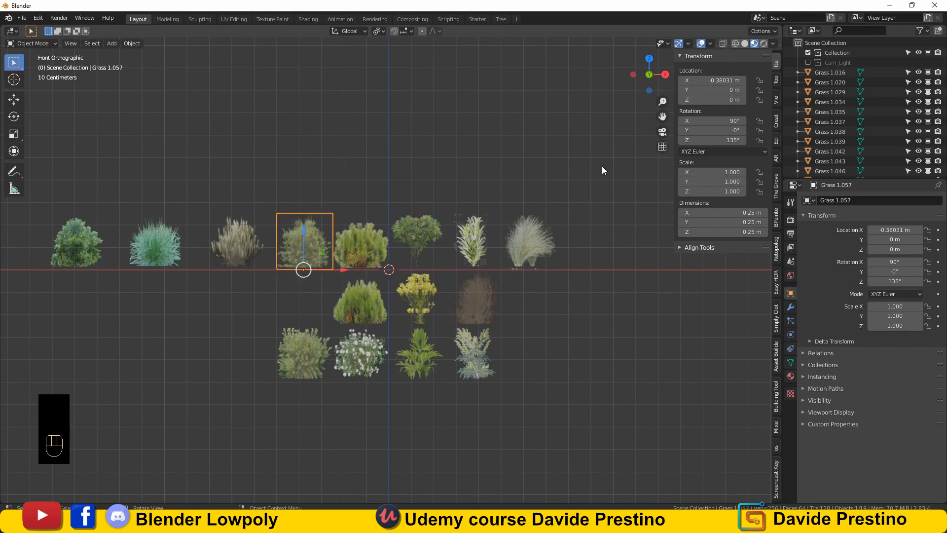
left_click_drag(349, 269, 643, 270)
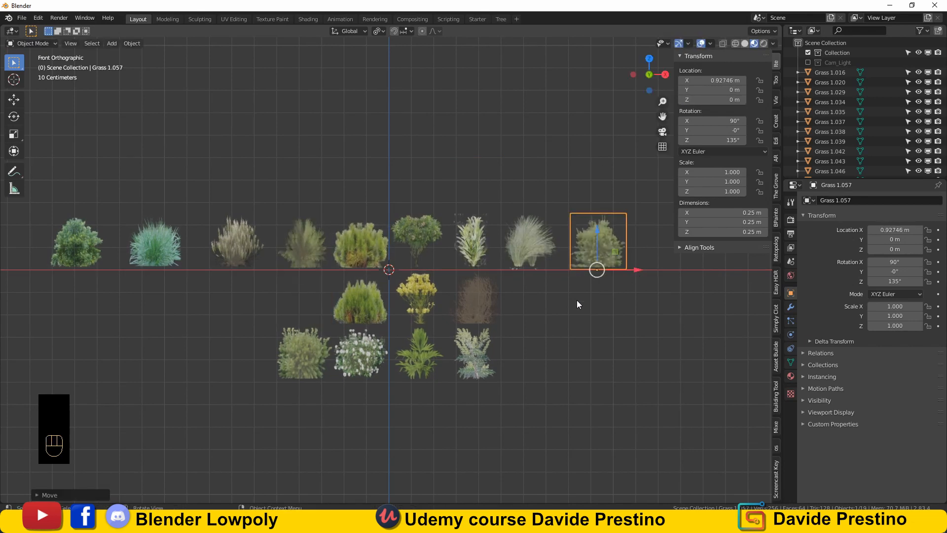
- Set the third row's yellow-green shrub to Z location 0 m and move it along positive X, beyond the ground row's last plant
scroll(559, 302, "down", 3)
left_click(362, 299)
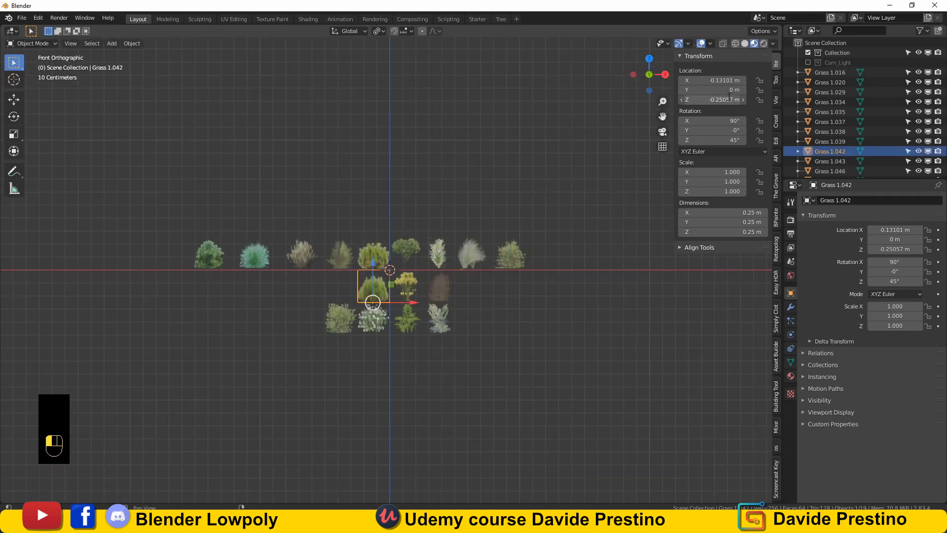
double_click(728, 99)
type("0")
key("Return")
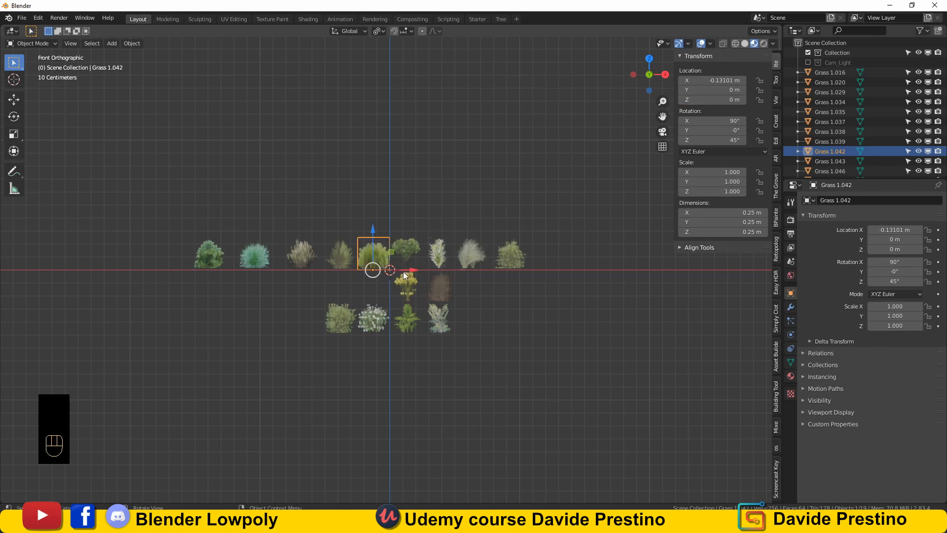
left_click_drag(412, 270, 595, 271)
- Set the yellow-flowered plant's Z location to 0 m and move it along X to about 1.58 m
left_click(416, 291)
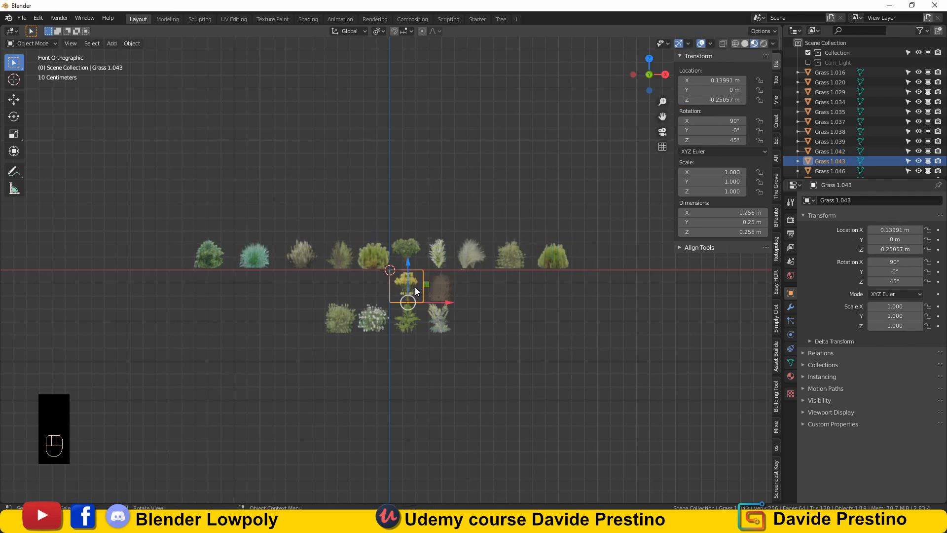
double_click(717, 99)
type("0")
key("Return")
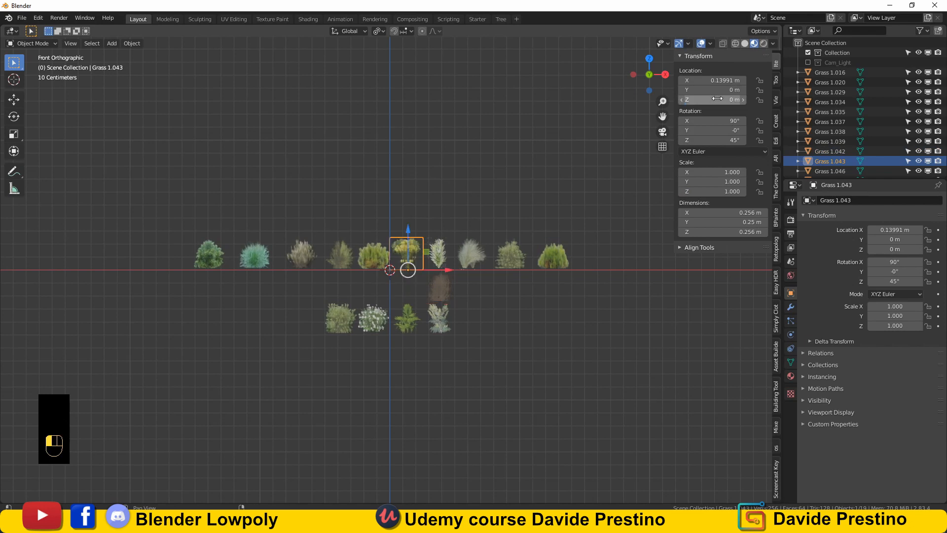
left_click_drag(448, 271, 636, 270)
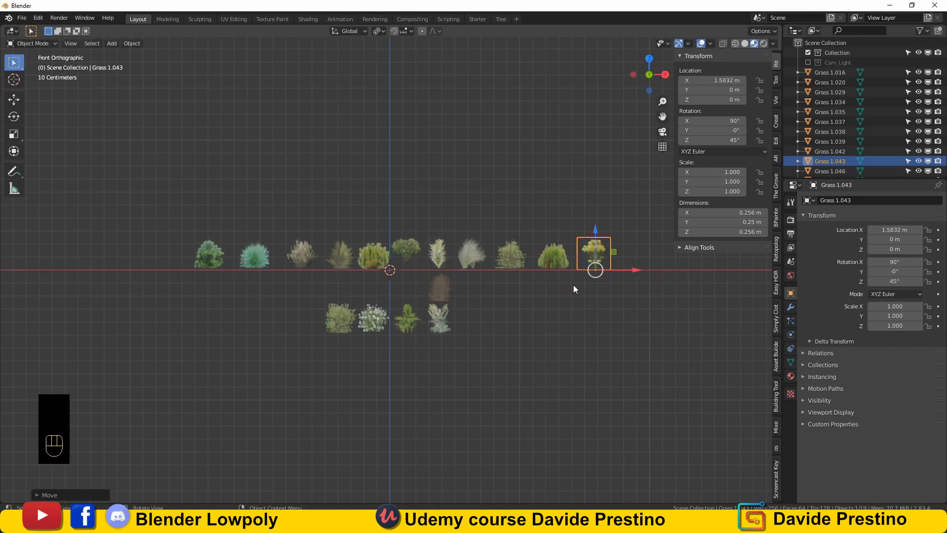
- Set the dry brown bush's Z location to 0 m and move it along positive X, beyond the yellow-flowered plant
left_click(442, 292)
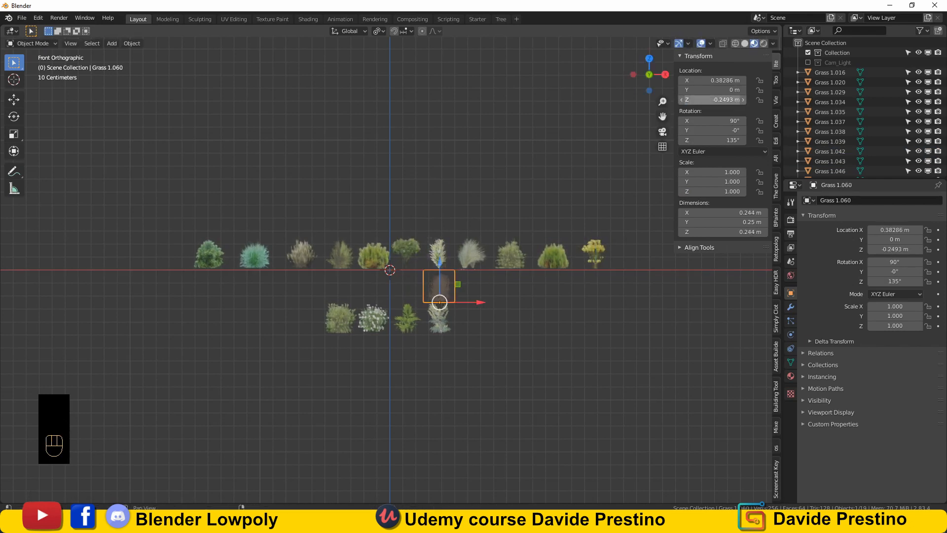
double_click(736, 100)
type("0")
key("Return")
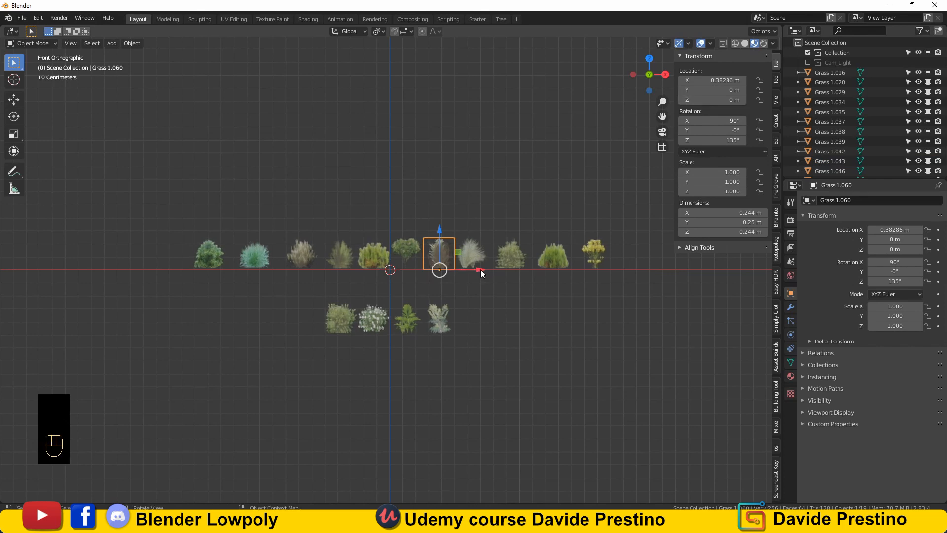
left_click_drag(480, 270, 677, 269)
- Set the bottom row's first shrub to Z location 0 m and move it along negative X, beyond the dense green shrub
left_click(347, 329)
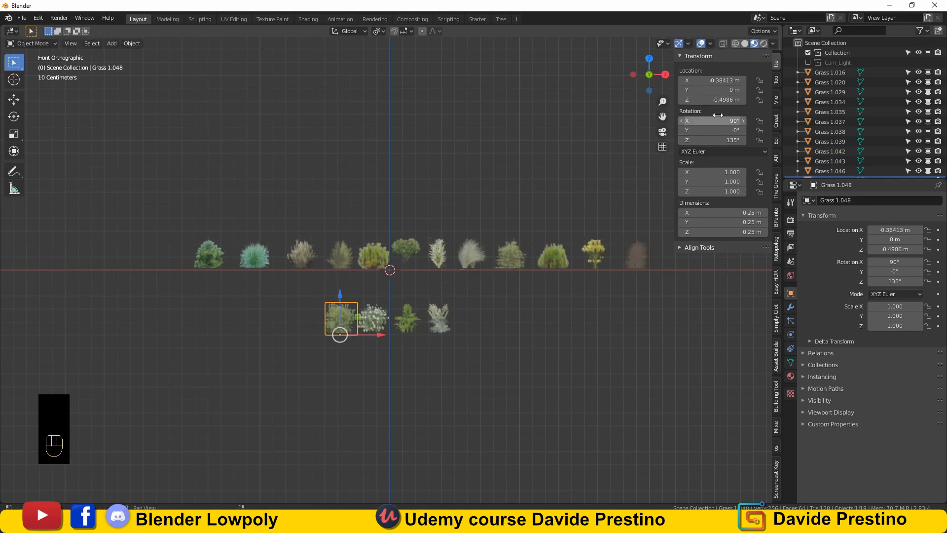
left_click(724, 100)
type("0")
key("Return")
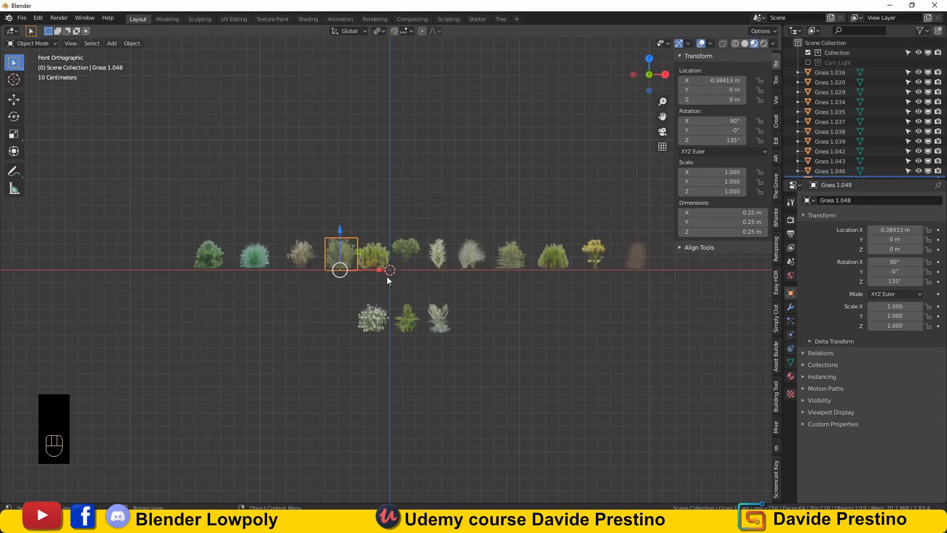
key("g")
key("x")
left_click(204, 284)
- Set the white-flowered shrub's Z location to 0 m and move it along X to about -2.06 m
left_click(380, 323)
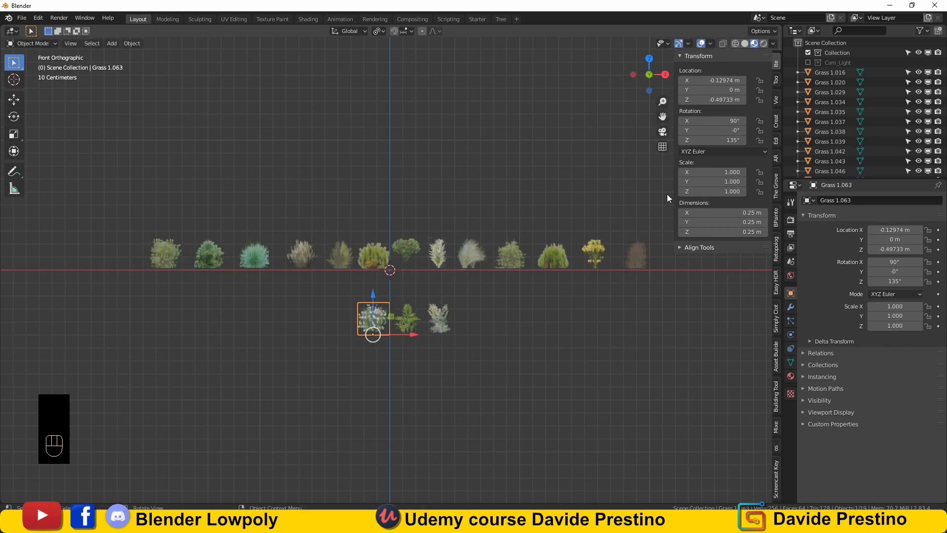
left_click(721, 99)
type("0")
key("Return")
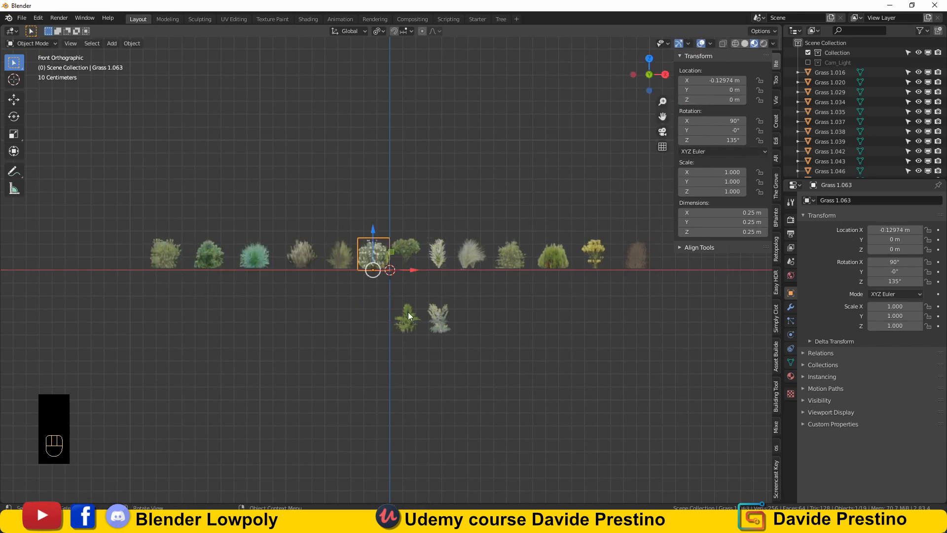
key("g")
key("x")
left_click(158, 298)
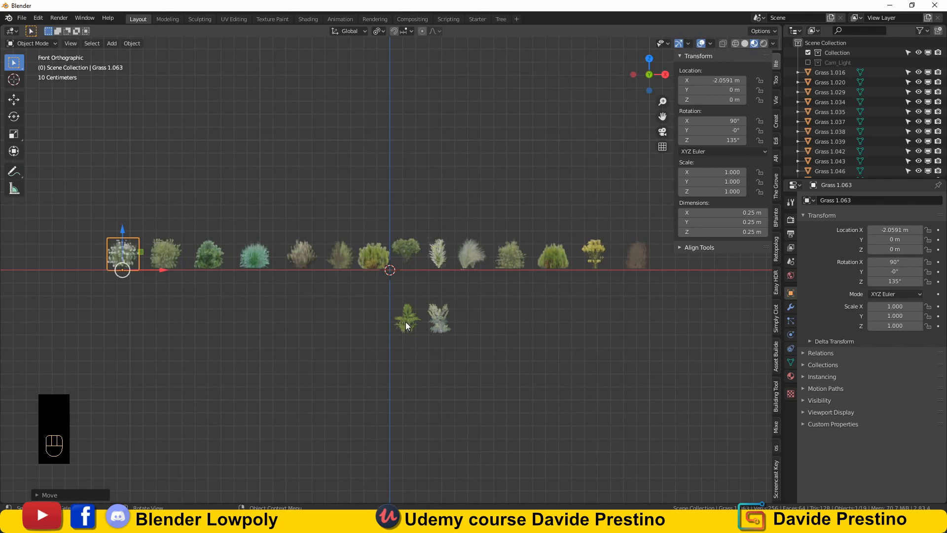
- Set the bottom row's green leafy plant to Z location 0 m and move it along X to about 2.19 m
left_click(407, 318)
left_click(721, 102)
type("0")
key("Return")
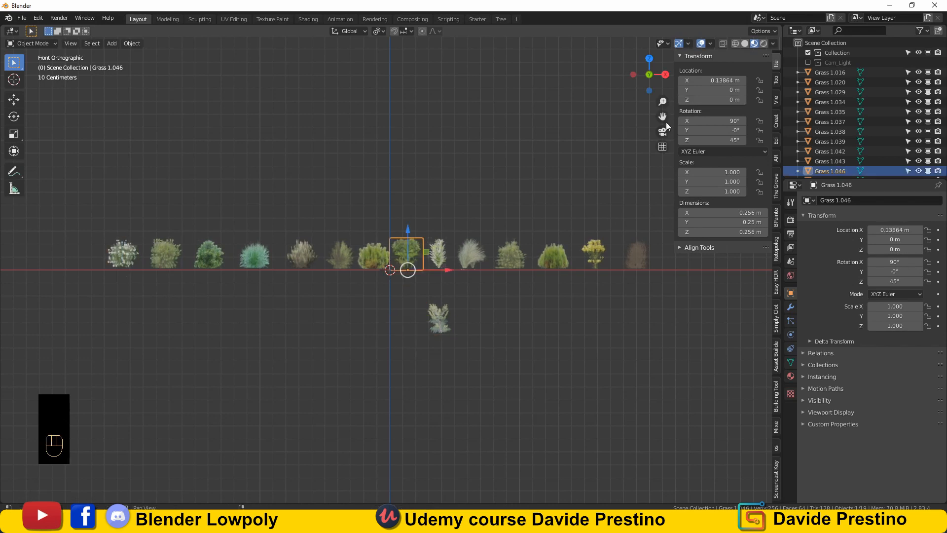
left_click_drag(454, 270, 719, 269)
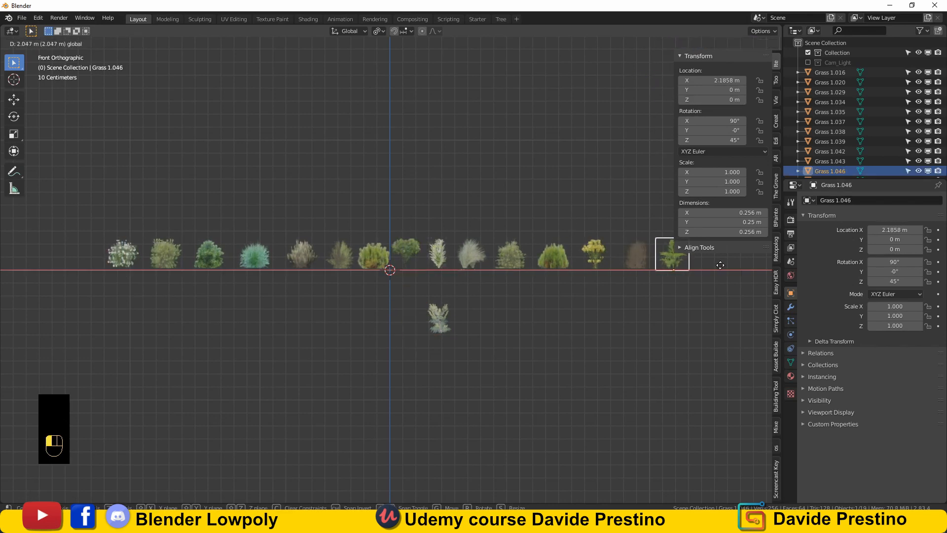
- Set the last bottom-row plant's Z location to 0 m and move it along X to about 2.5 m
left_click(453, 320)
left_click(721, 99)
type("0")
key("Return")
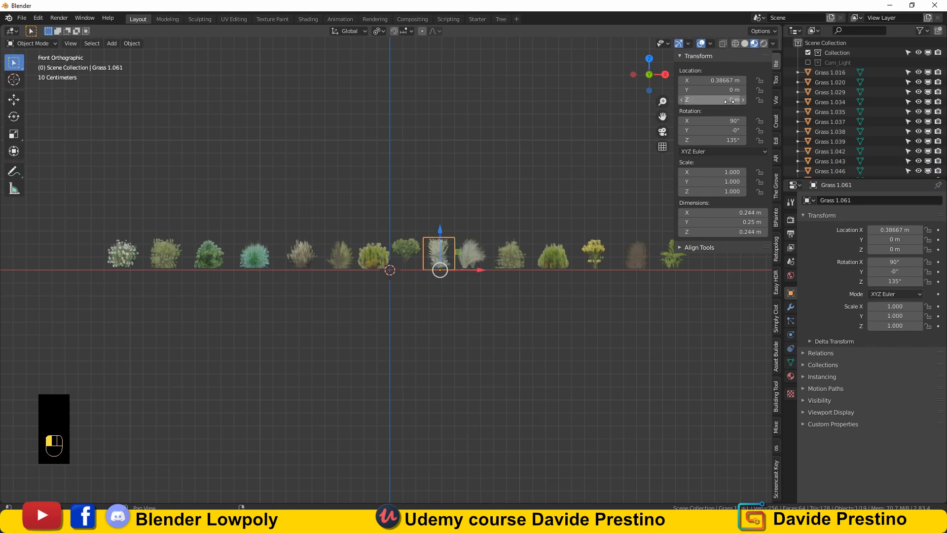
left_click_drag(475, 271, 725, 270)
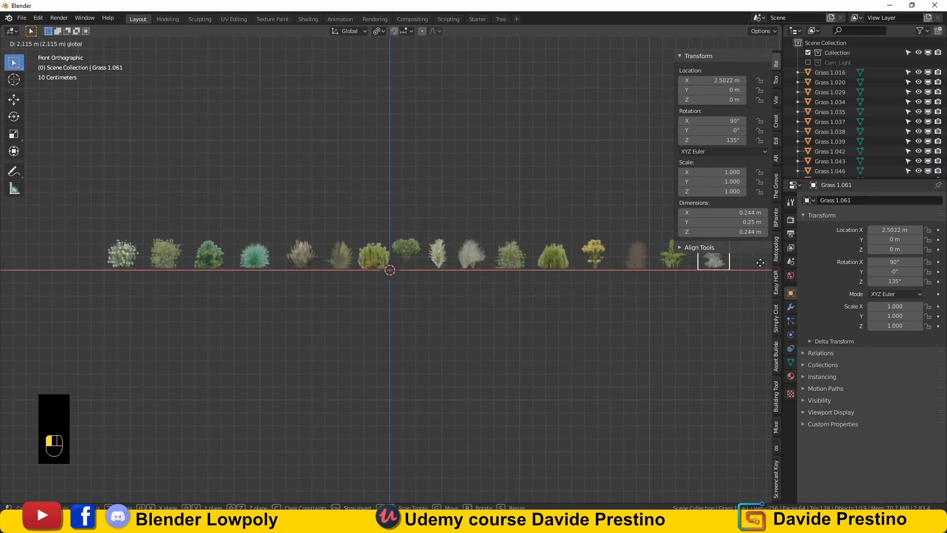
- Delete the three stray single planes left above and below the row of plants
middle_click_drag(542, 305, 332, 335)
left_click(327, 330)
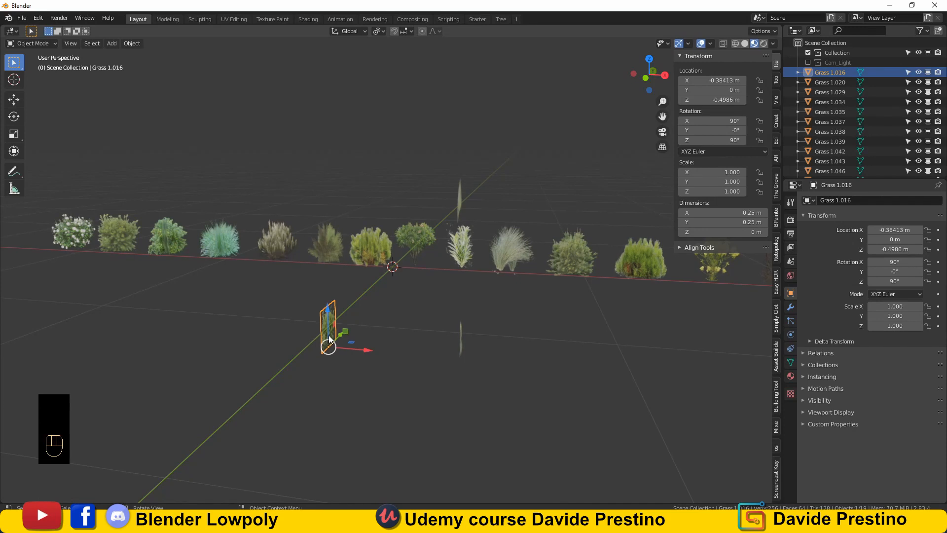
key("Delete")
left_click(462, 337)
key("Delete")
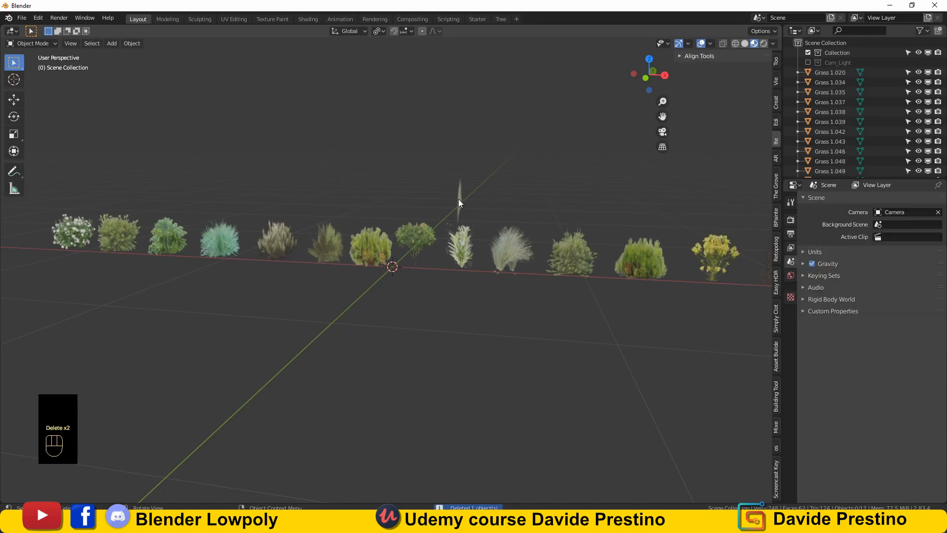
left_click(459, 199)
key("Delete")
middle_click_drag(513, 305, 483, 264)
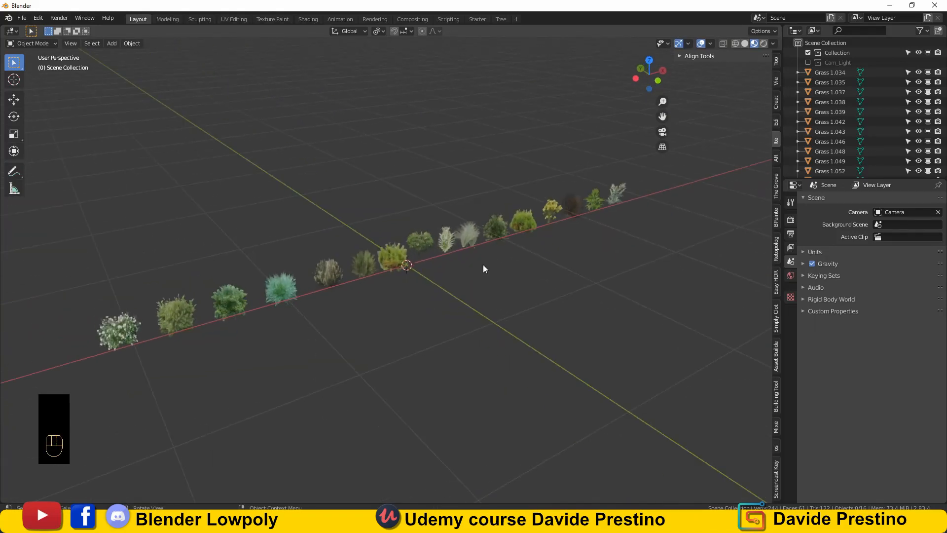
- Switch the viewport to rendered shading and light the scene with the Easy HDRI environment city.exr from Blender's studiolights world folder
left_click(763, 43)
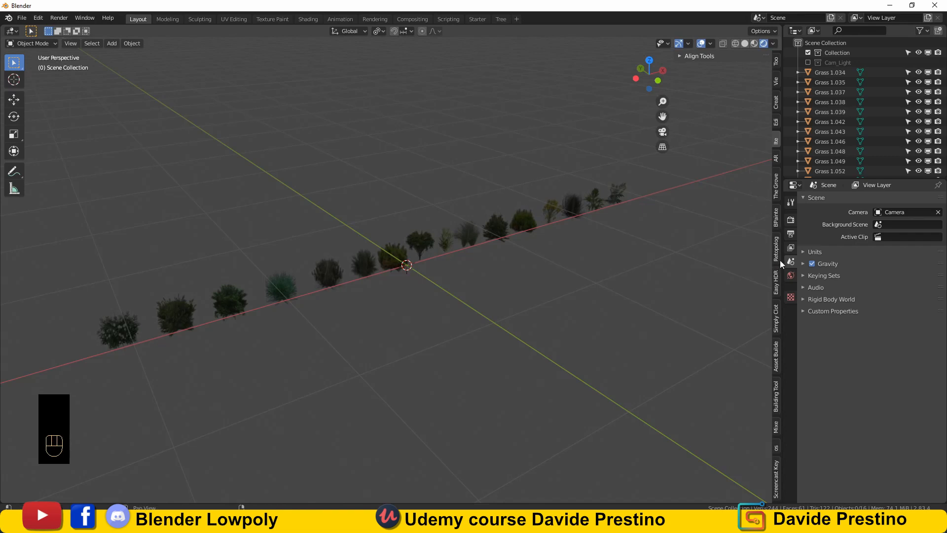
left_click(776, 280)
left_click(760, 93)
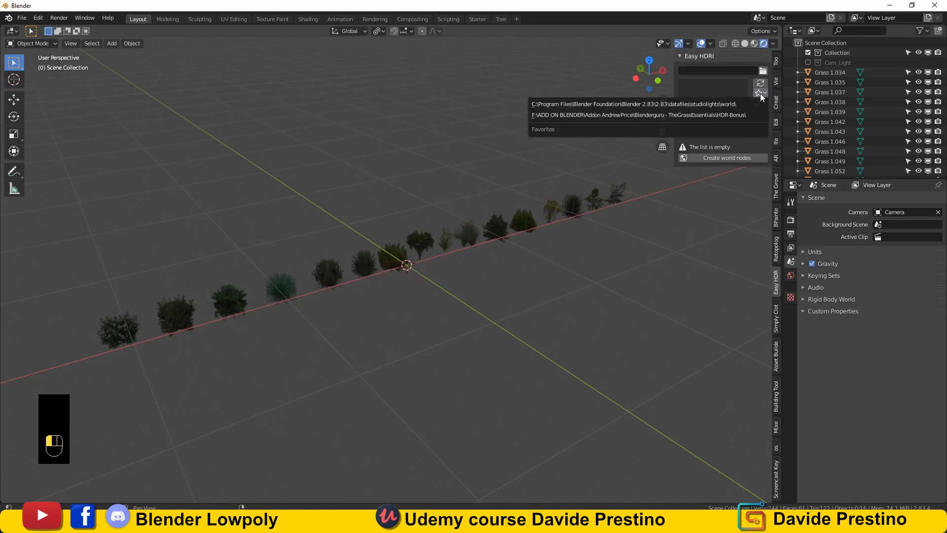
left_click(731, 104)
left_click(703, 117)
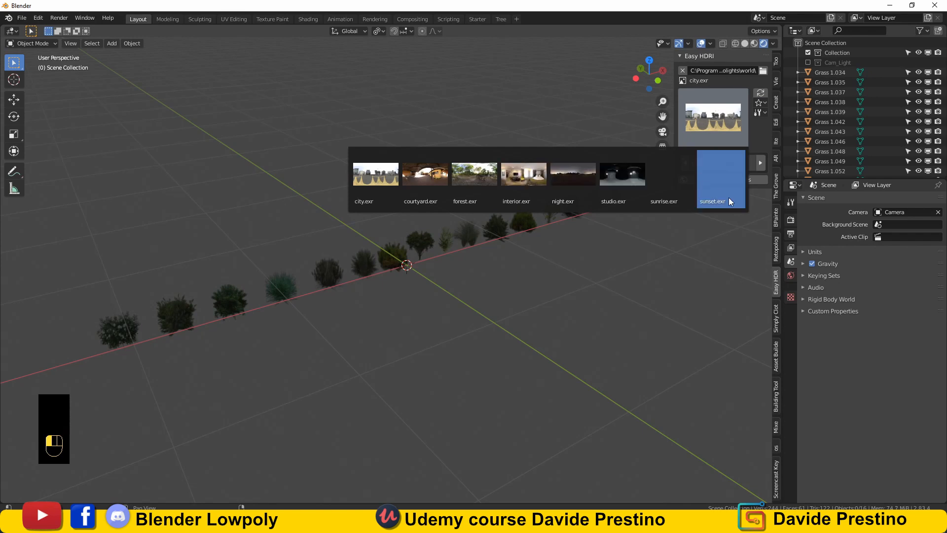
left_click(392, 168)
left_click(724, 180)
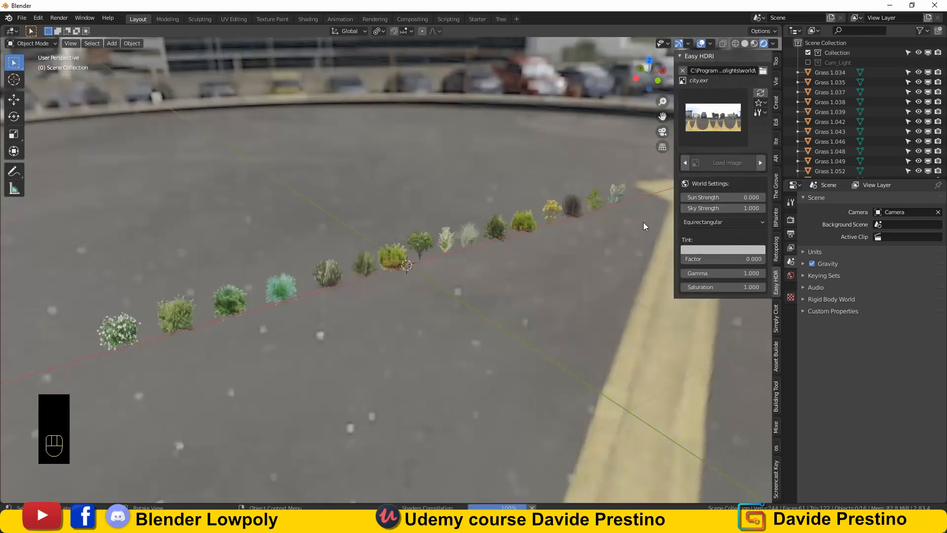
middle_click_drag(428, 274, 458, 267)
scroll(457, 267, "up", 5)
middle_click_drag(533, 265, 384, 261)
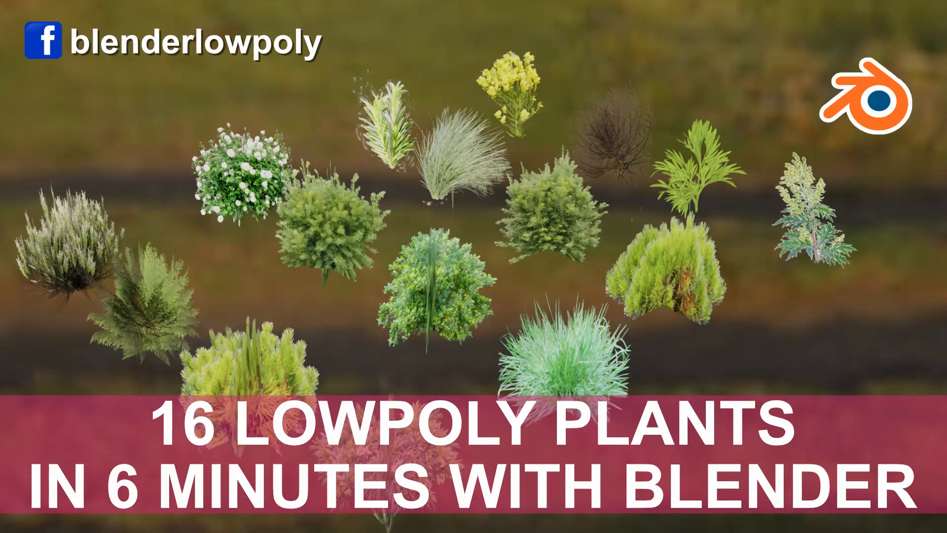